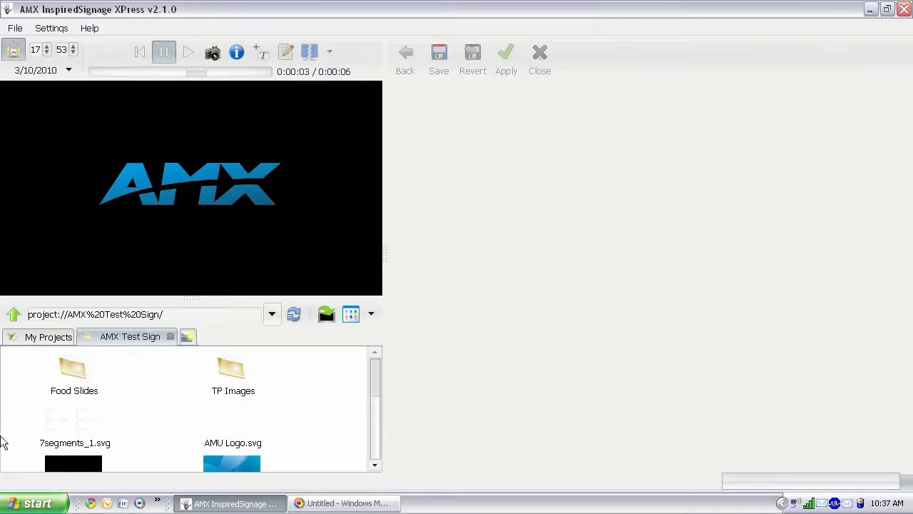
Open the Food Slides folder and play, then pause, a preview of breakfast.svg.
double_click(77, 373)
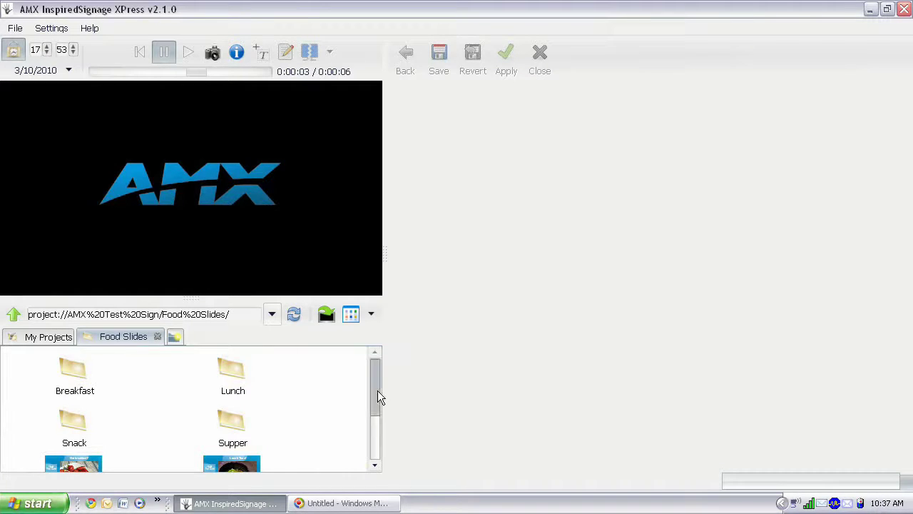
drag(377, 398, 376, 436)
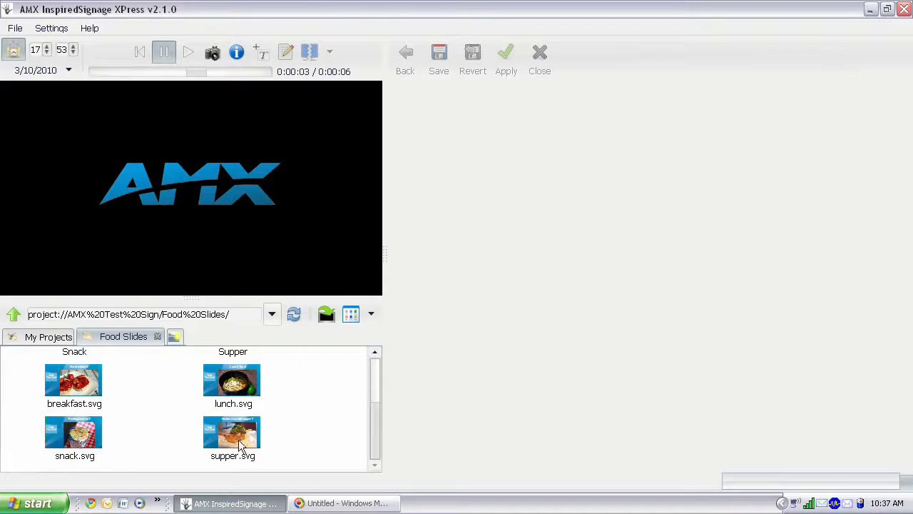
scroll(57, 389, up, 1)
double_click(60, 400)
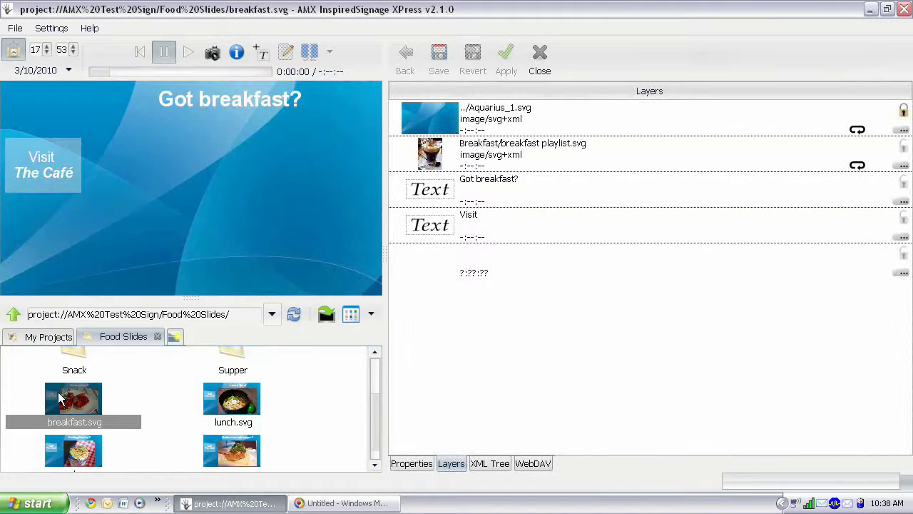
click(187, 52)
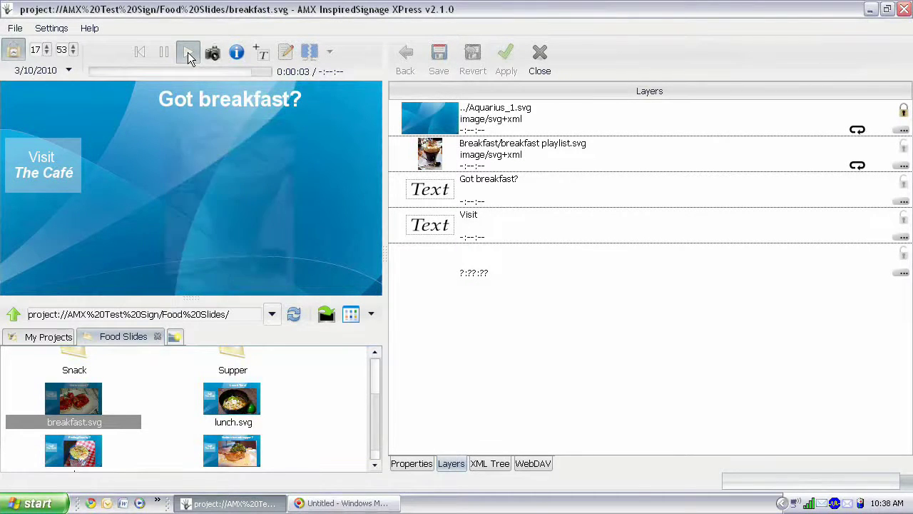
click(163, 52)
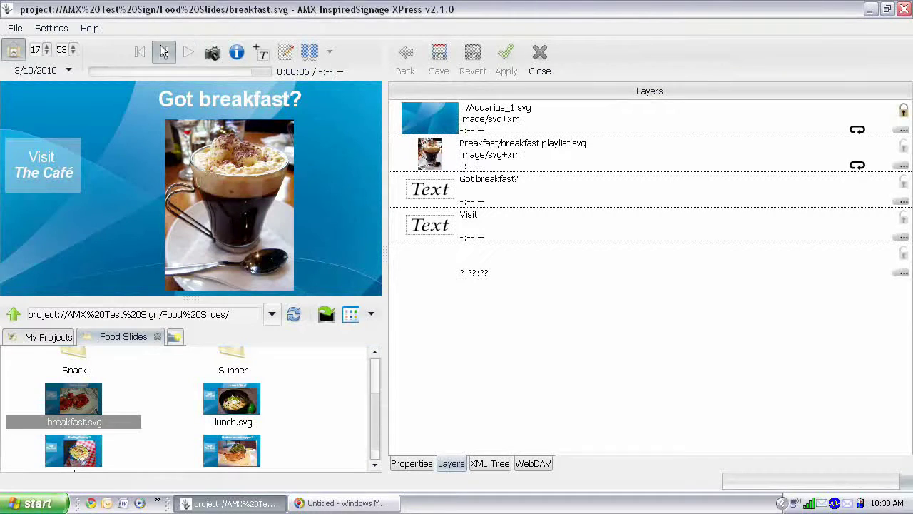
Preview the lunch.svg, snack.svg and supper.svg slides in turn, ending on supper.svg.
click(244, 399)
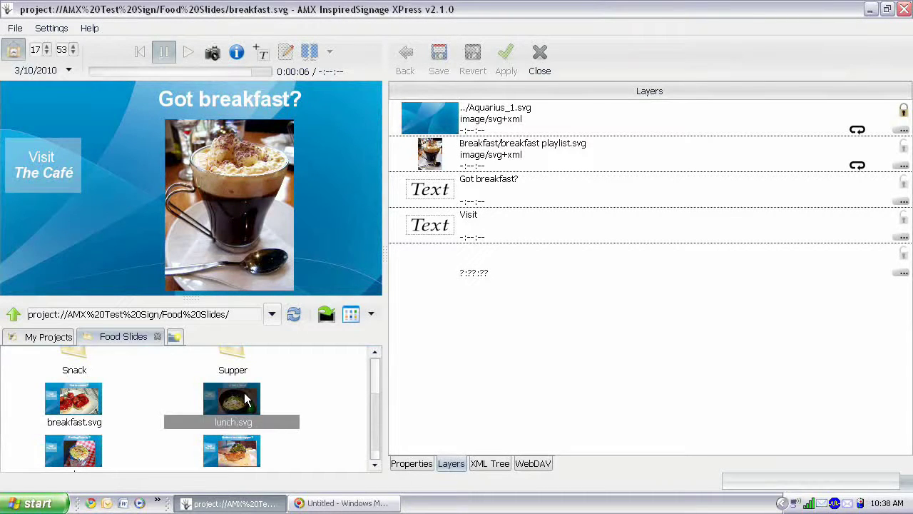
click(164, 56)
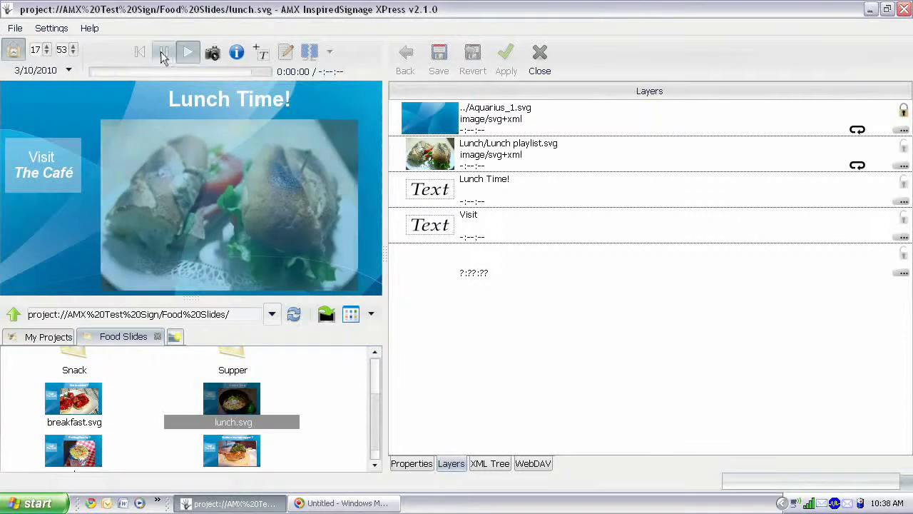
click(163, 56)
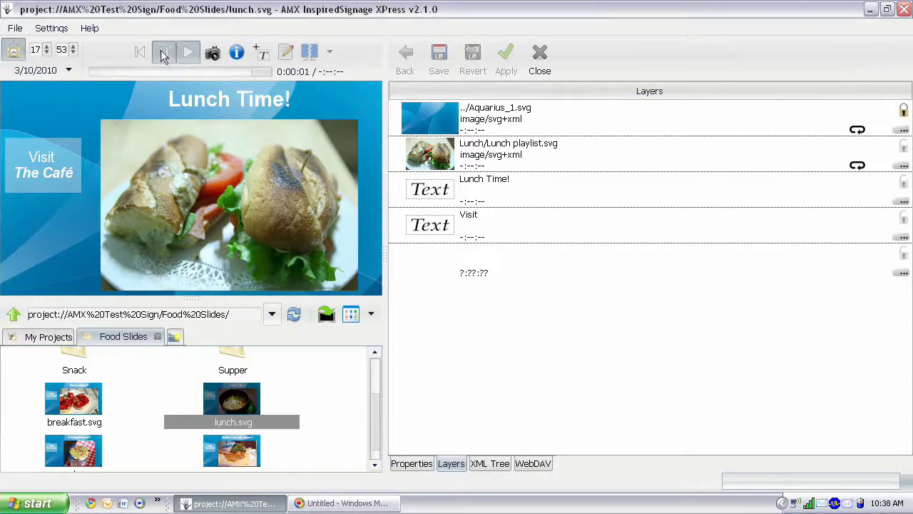
click(81, 455)
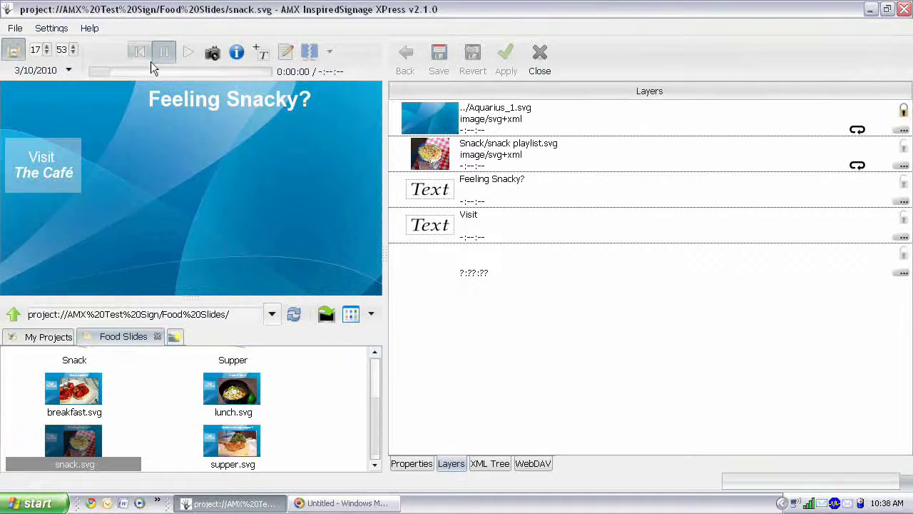
click(189, 57)
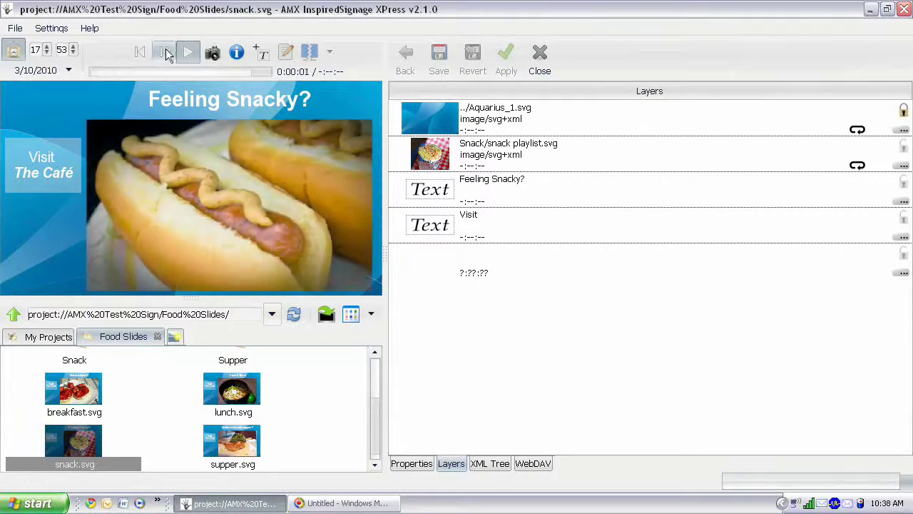
click(165, 53)
click(245, 433)
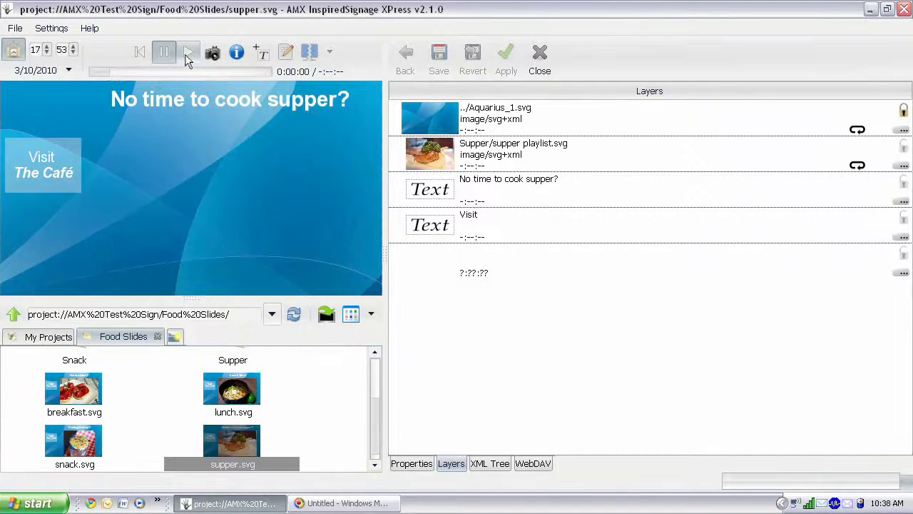
click(185, 54)
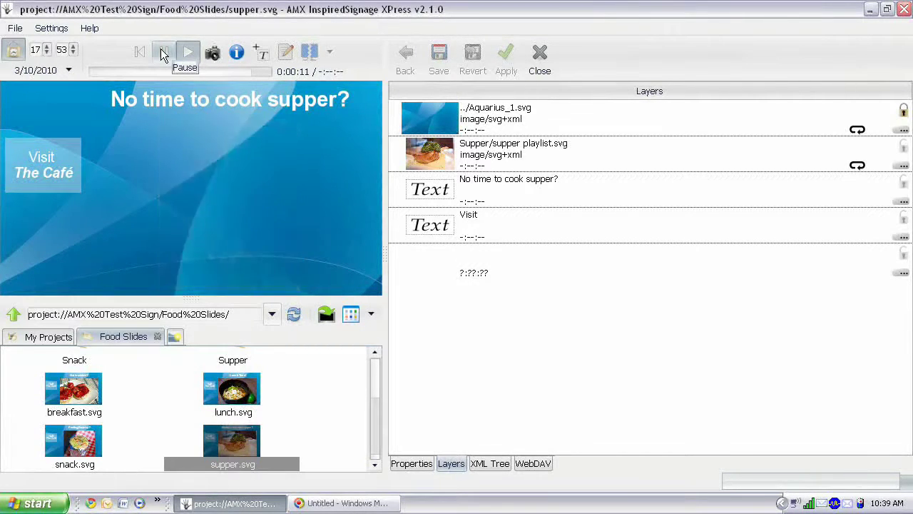
click(164, 55)
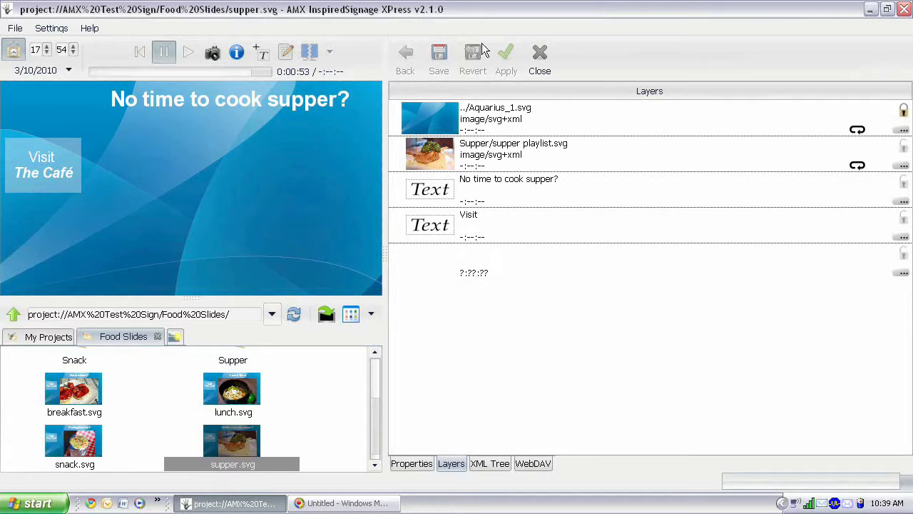
Close supper.svg and create a new schedule file, new.ics, in Food Slides.
click(553, 69)
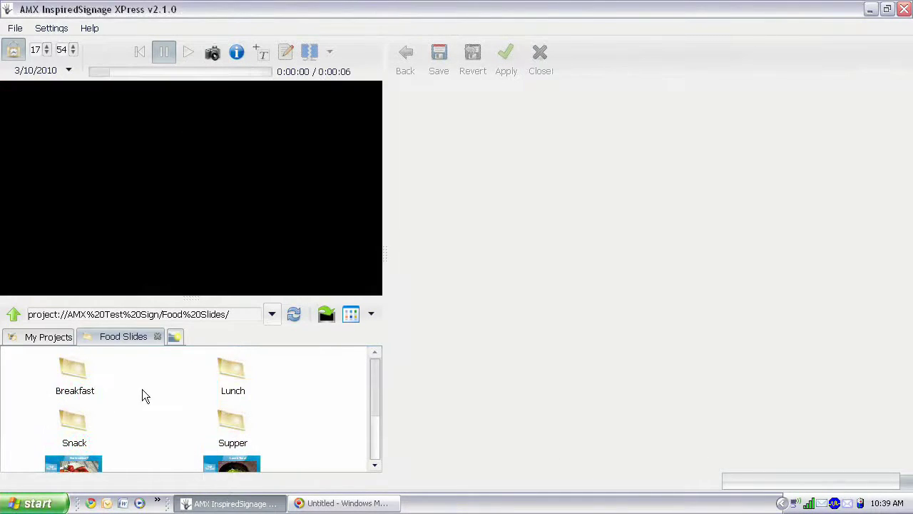
drag(374, 392, 378, 428)
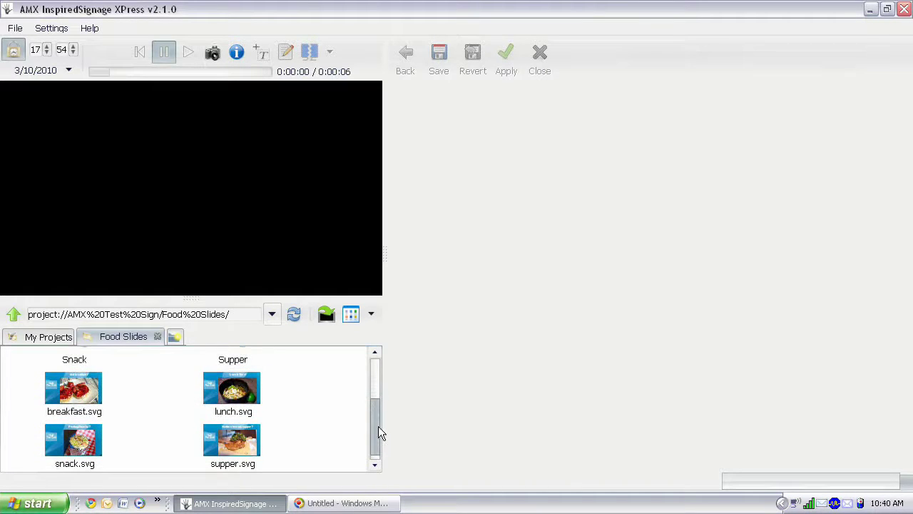
right_click(302, 390)
mouse_move(359, 225)
click(365, 257)
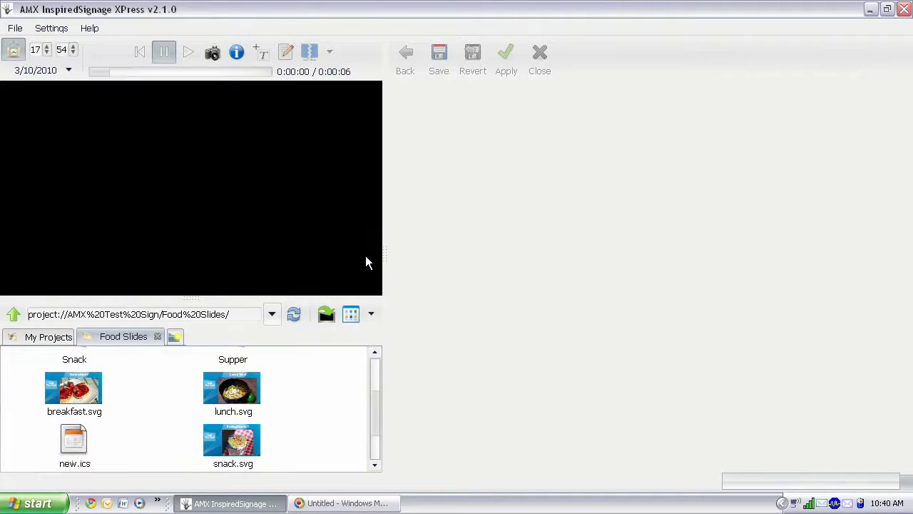
Rename new.ics to food.ics and select it.
right_click(75, 439)
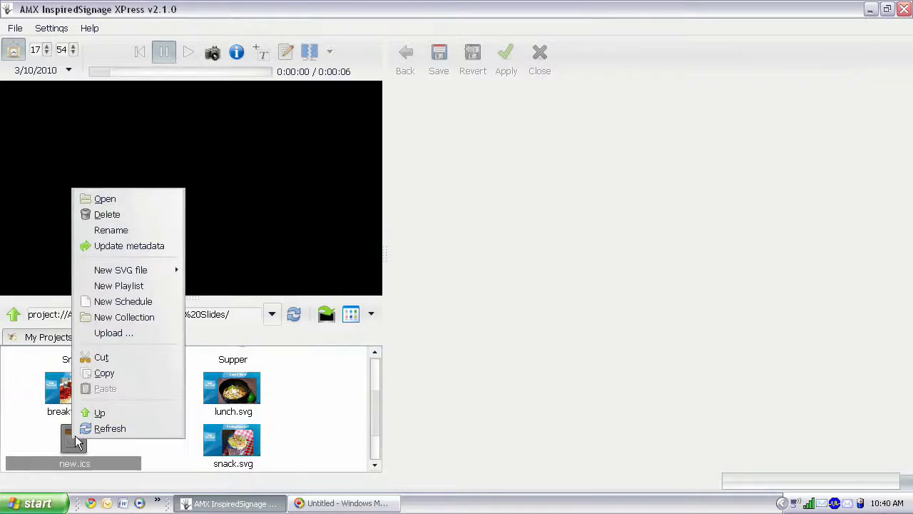
click(133, 229)
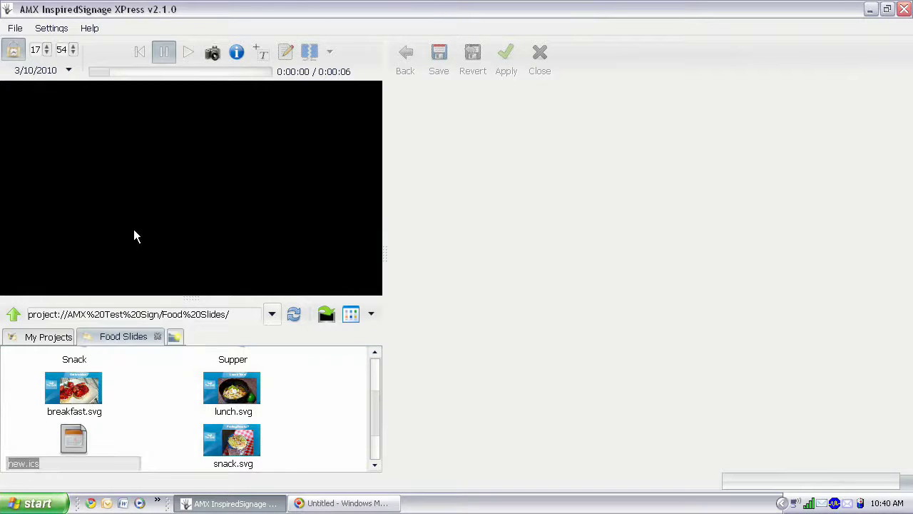
key(Left)
key(Left)
key(Left)
key(shift+Home)
text(food)
key(Return)
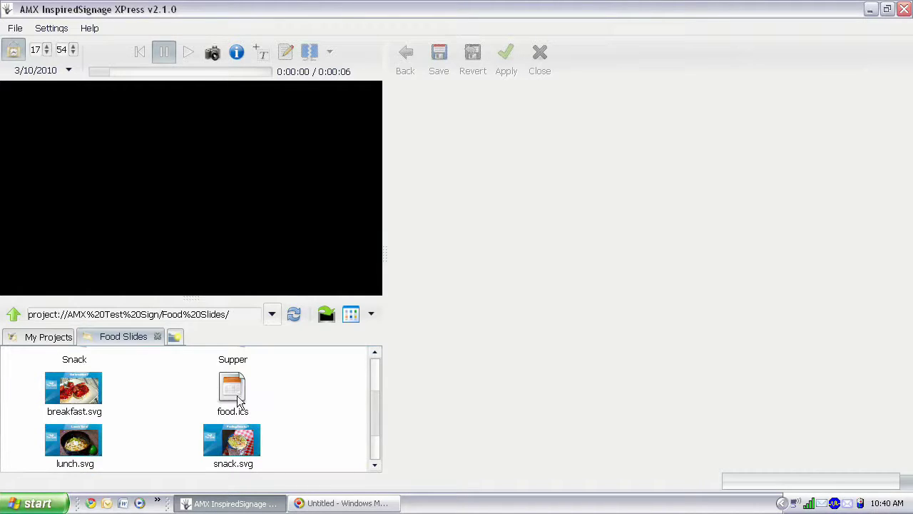
click(239, 402)
Open food.ics in single-day view and drop breakfast.svg onto March 5 around 5 AM.
double_click(237, 395)
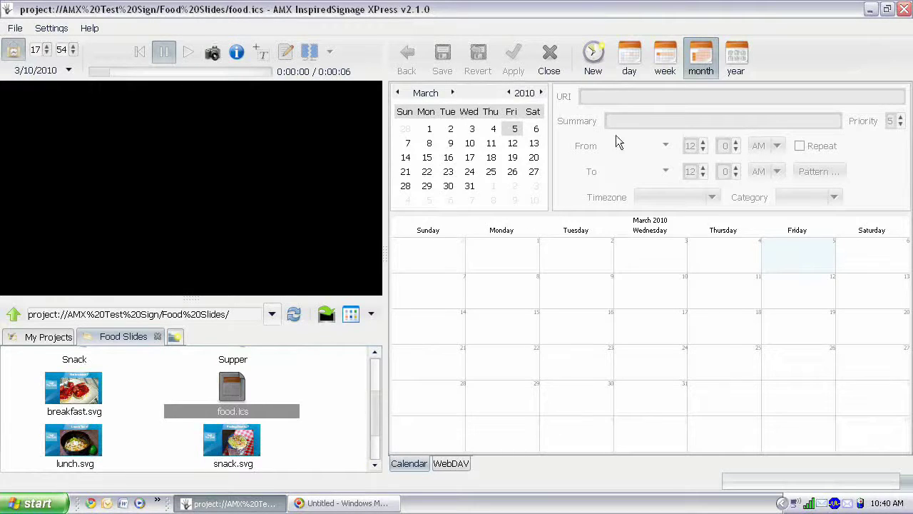
click(627, 58)
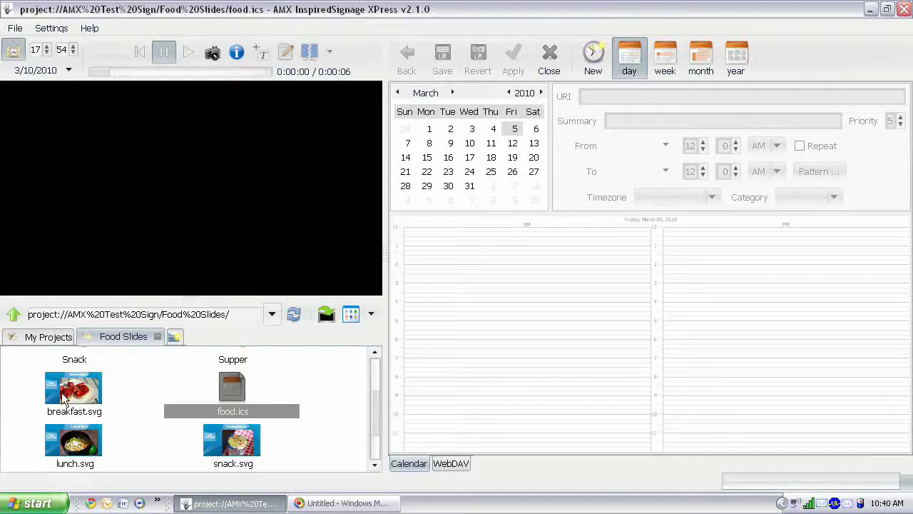
drag(71, 398, 472, 347)
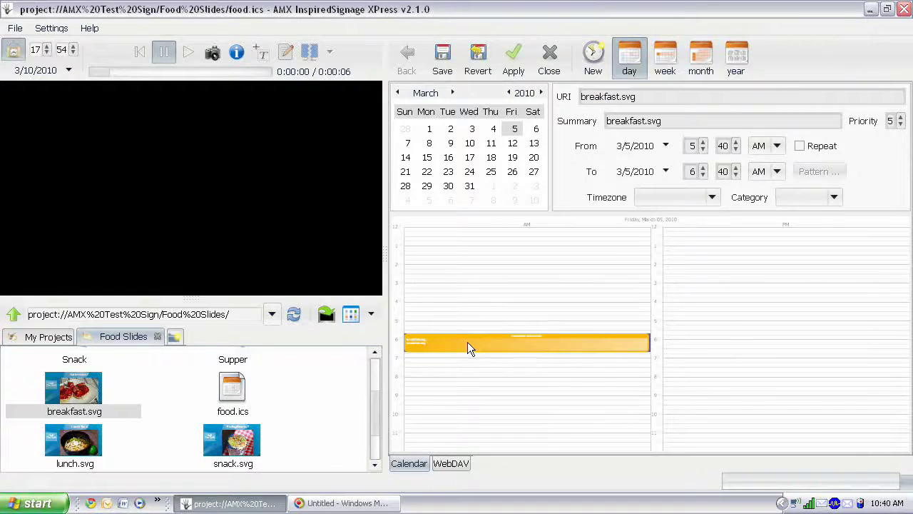
Set the breakfast event to start at 5:05 AM and end around 11:05 AM.
click(736, 151)
click(736, 152)
click(735, 151)
click(736, 152)
click(736, 151)
click(735, 151)
click(736, 151)
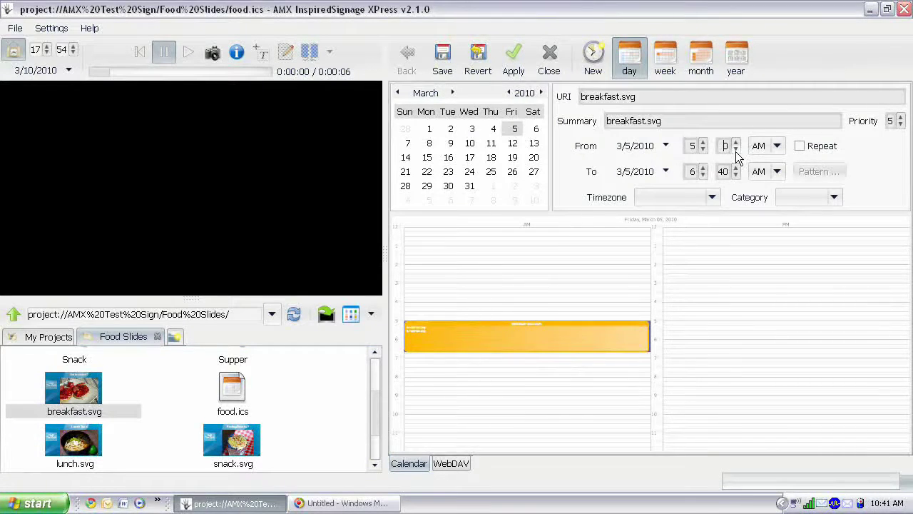
click(508, 360)
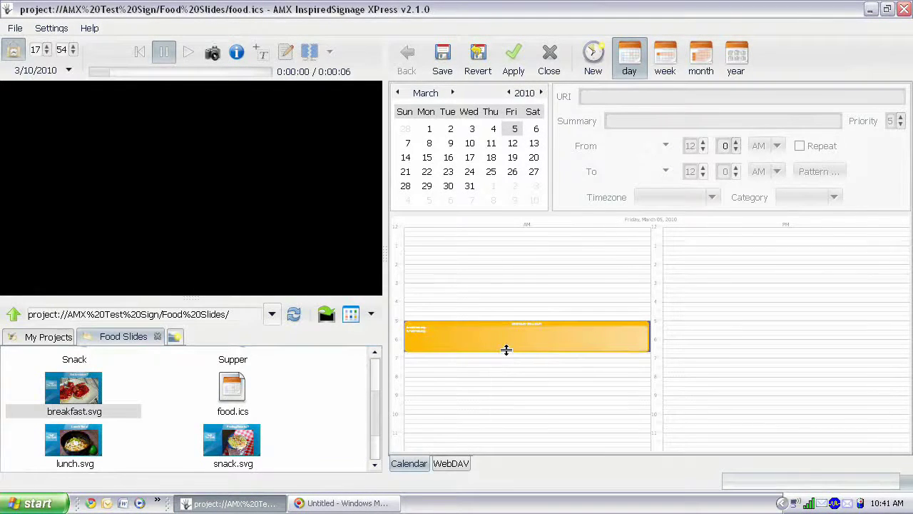
drag(506, 350, 463, 433)
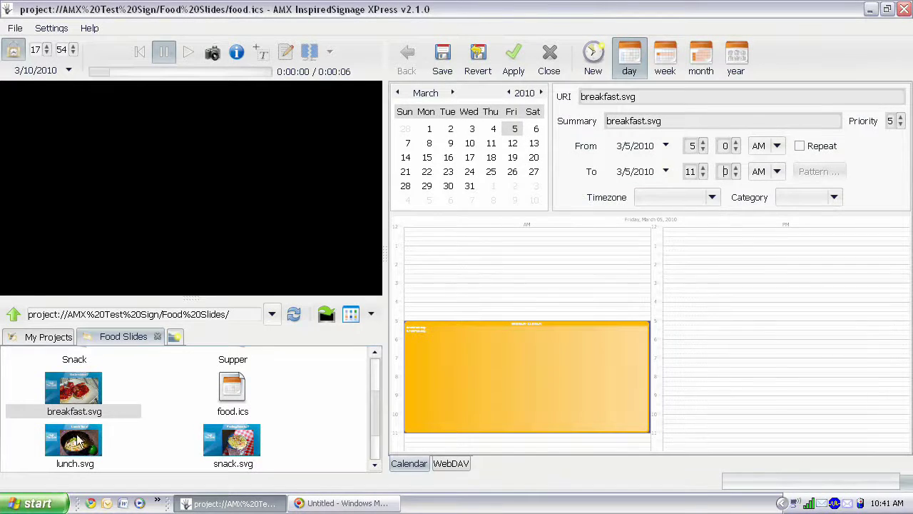
Drop the lunch, supper and snack slides into March 5: supper 5–9 PM, snack from 9 PM.
scroll(178, 422, down, 1)
drag(75, 391, 466, 446)
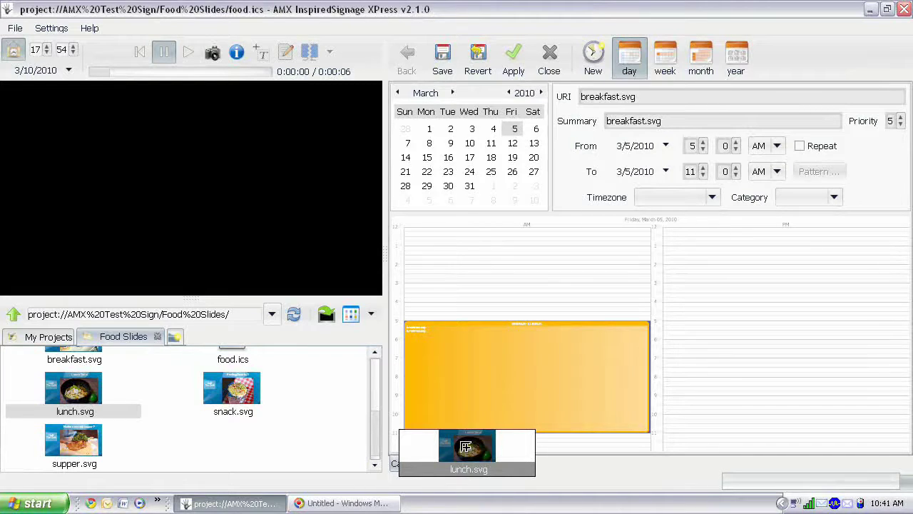
mouse_move(465, 447)
mouse_down()
mouse_move(473, 380)
mouse_move(485, 447)
mouse_move(481, 441)
mouse_up()
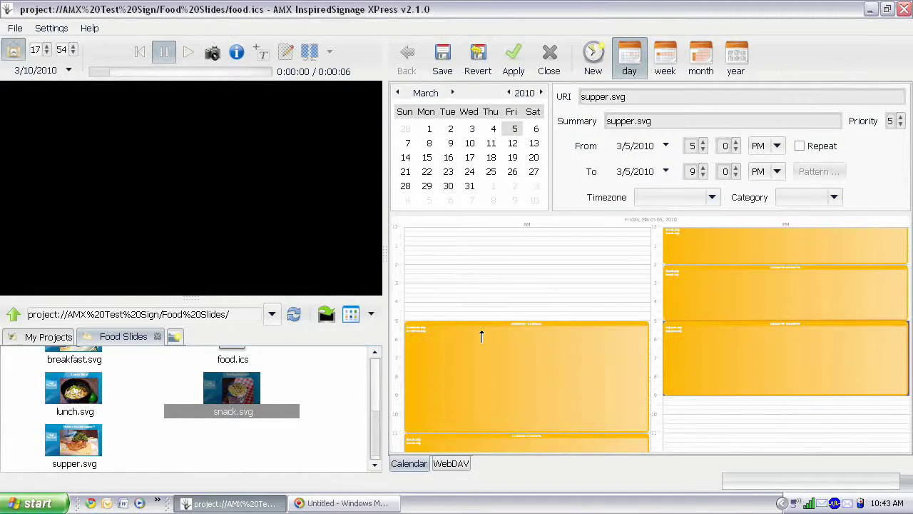
drag(223, 389, 725, 416)
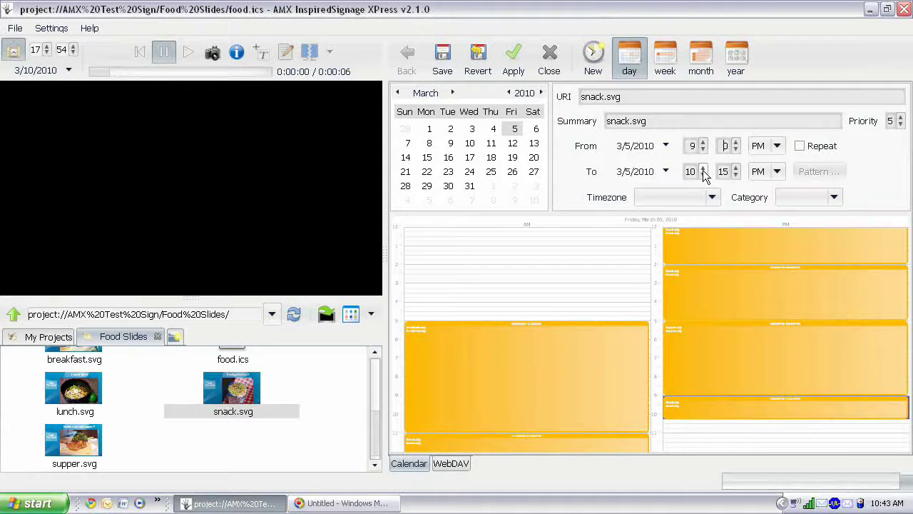
Make the evening snack event end at 12:00 AM on March 6, 2010.
click(703, 168)
click(703, 169)
click(736, 176)
click(777, 171)
click(764, 152)
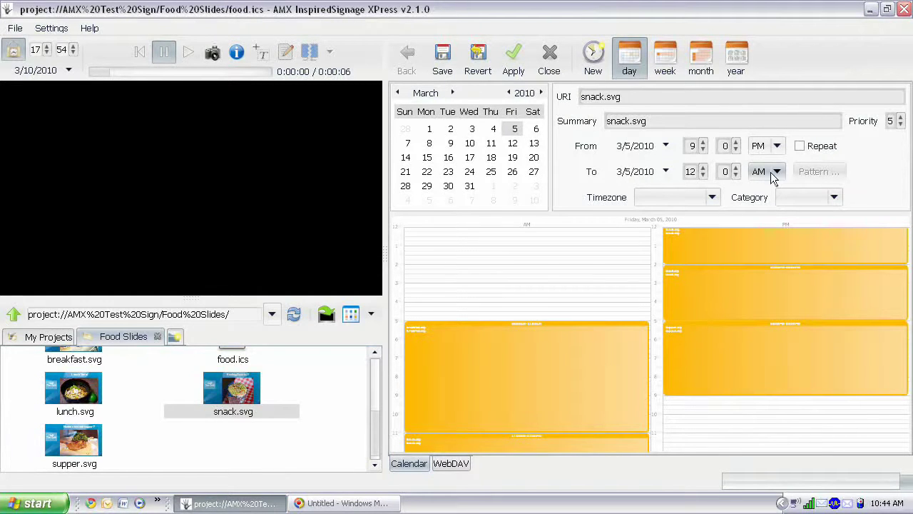
click(665, 173)
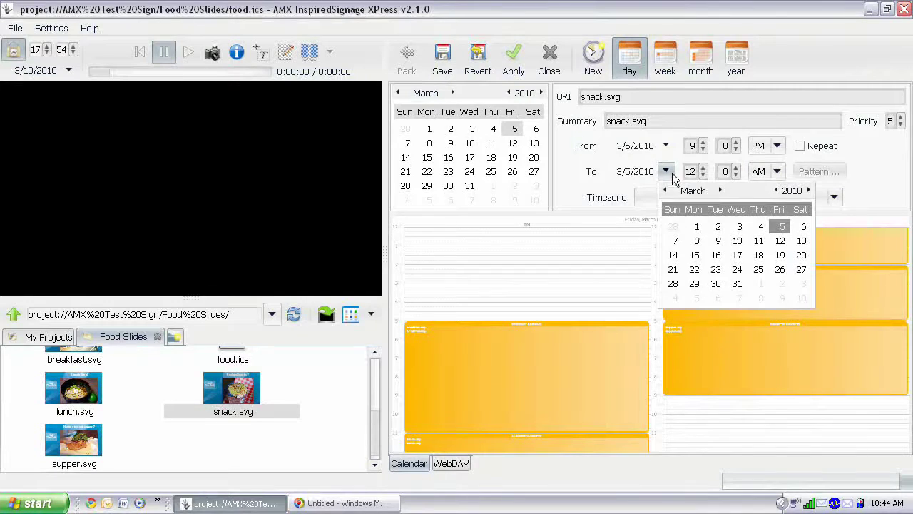
click(802, 226)
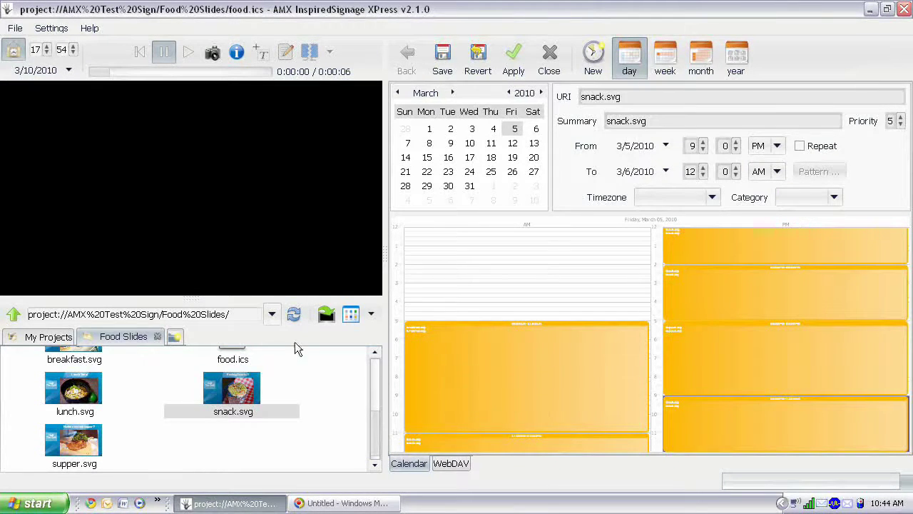
Add a second snack.svg event starting at midnight and running until 5 AM.
drag(235, 388, 476, 243)
click(703, 168)
click(703, 168)
click(703, 169)
click(704, 168)
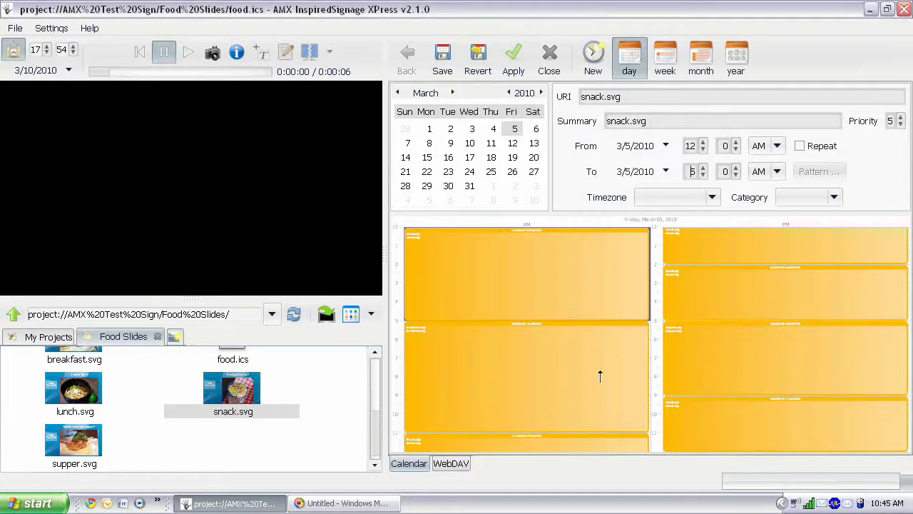
Give the breakfast event the Lime Green category and select the supper event.
click(544, 398)
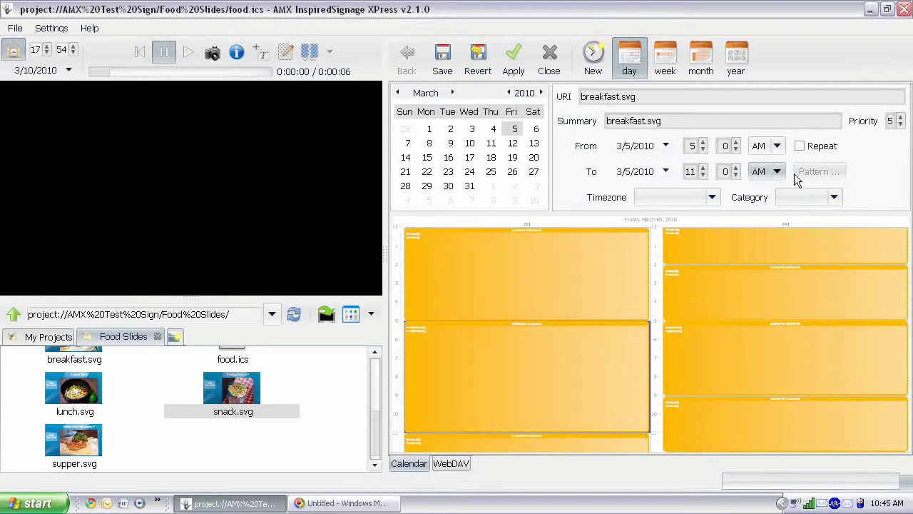
click(832, 197)
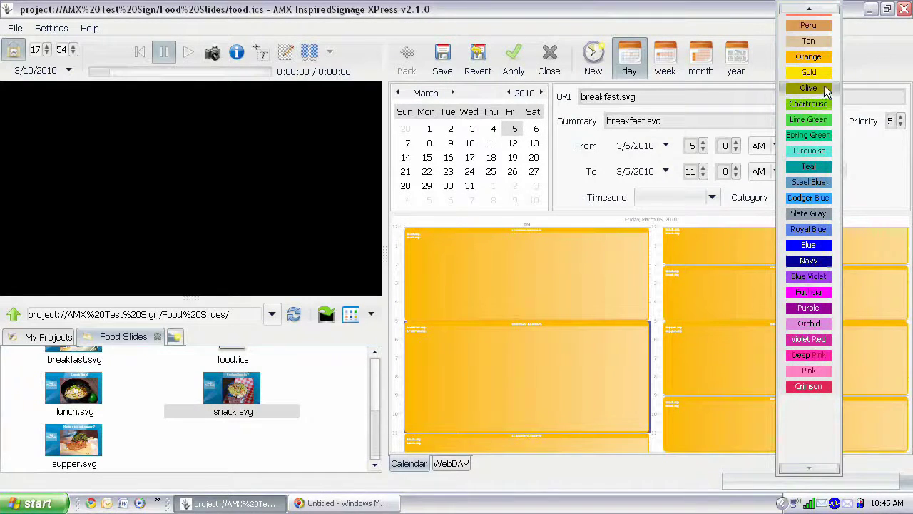
click(814, 118)
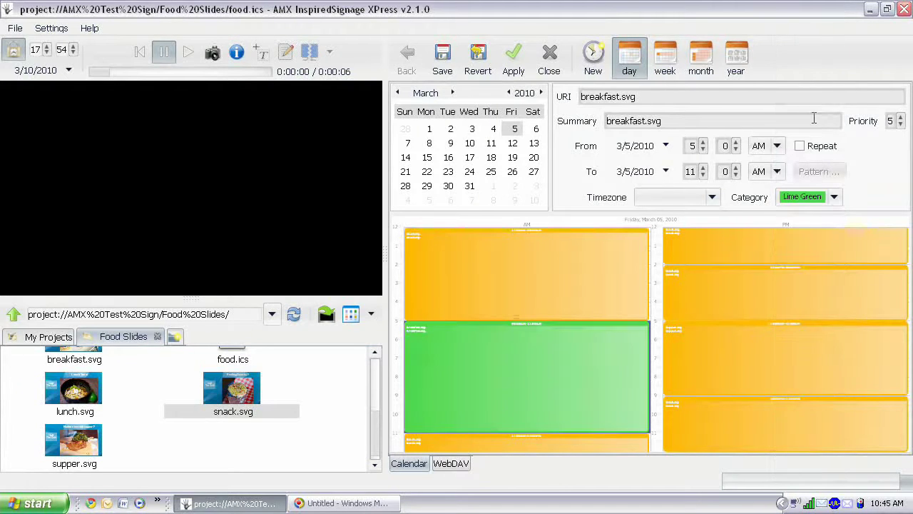
click(806, 335)
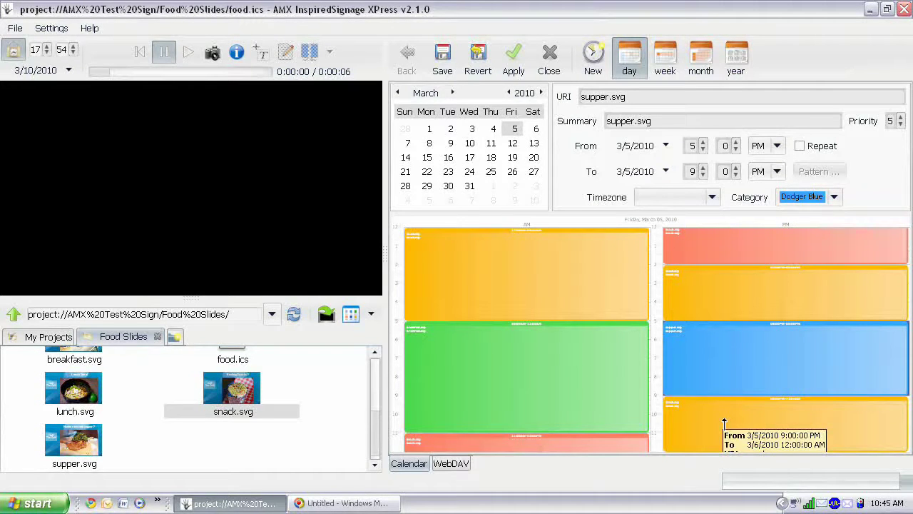
Set the 12–5 AM snack event to repeat every 1 day, forever.
click(564, 280)
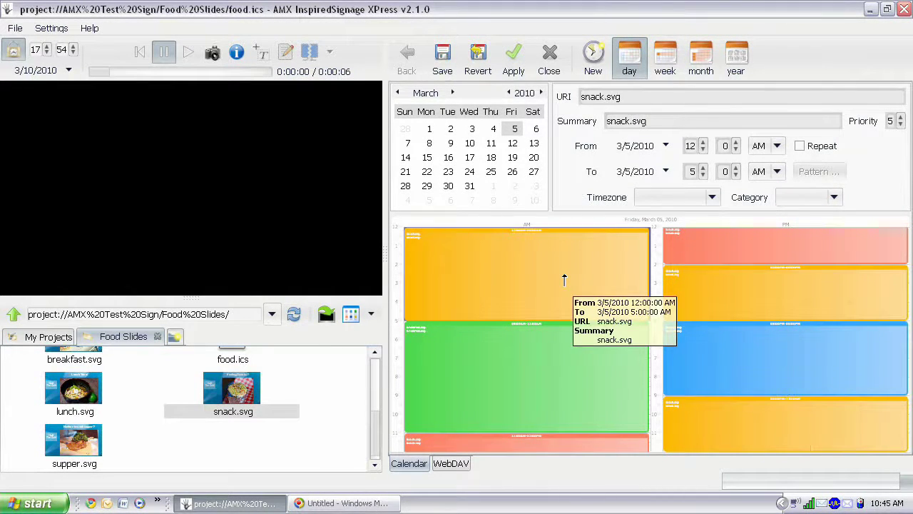
click(819, 149)
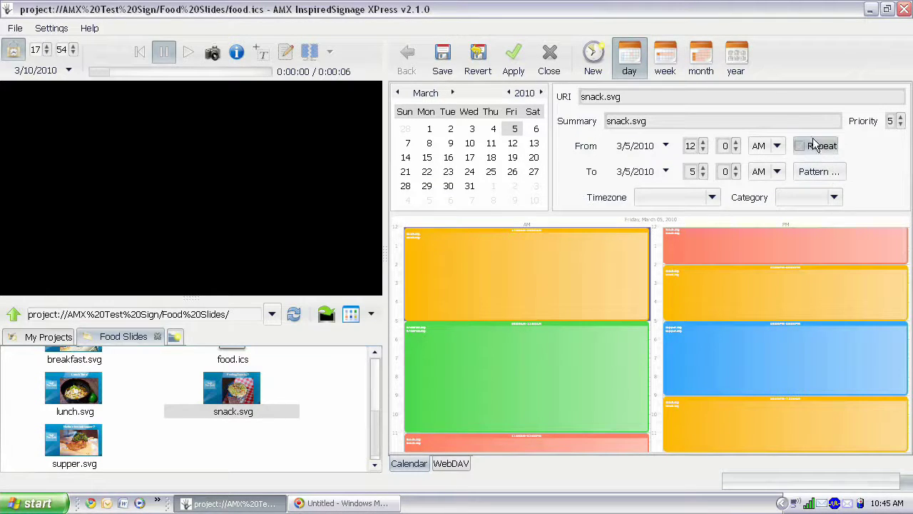
click(819, 178)
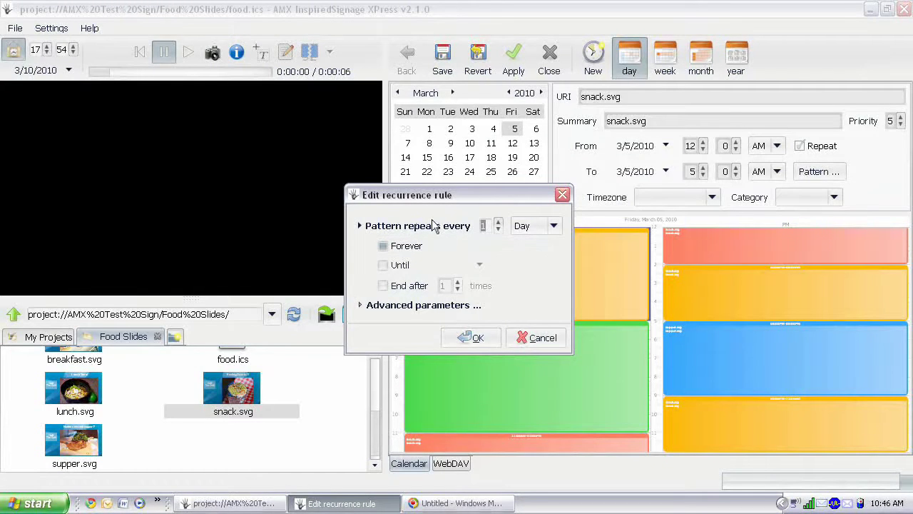
click(540, 228)
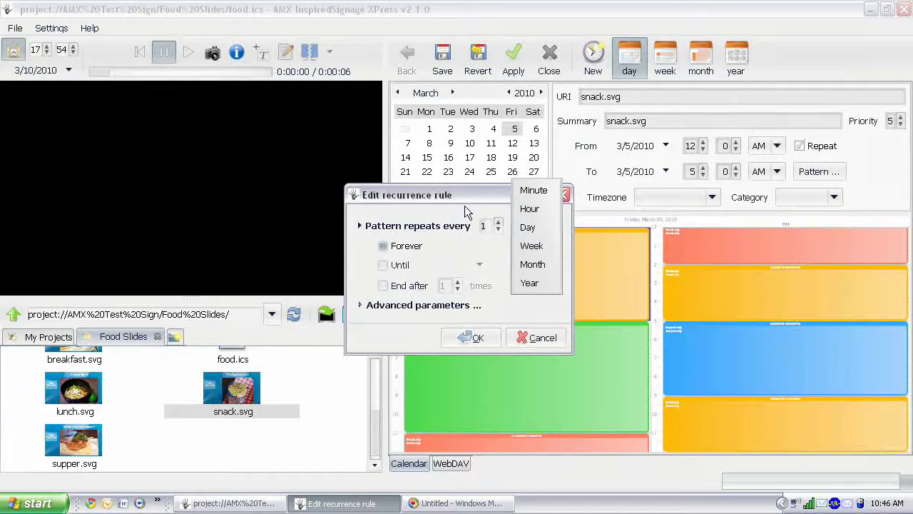
click(467, 211)
click(555, 226)
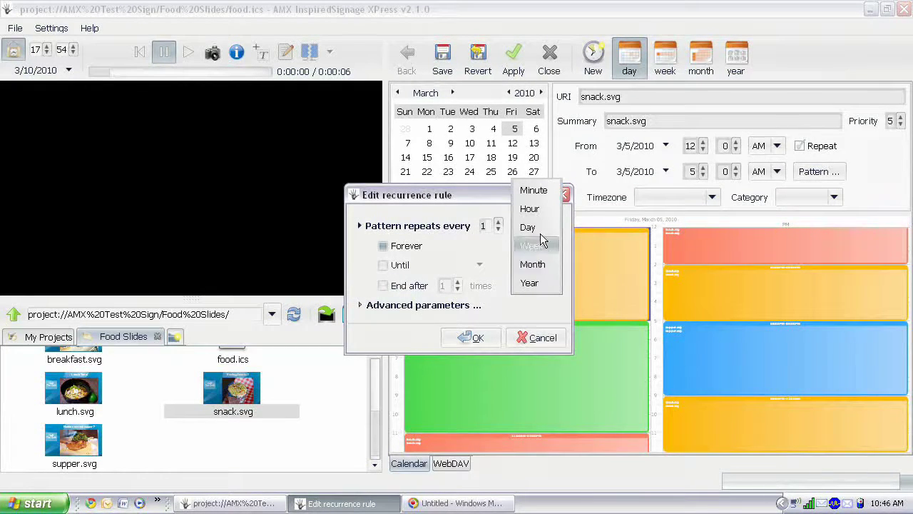
click(460, 214)
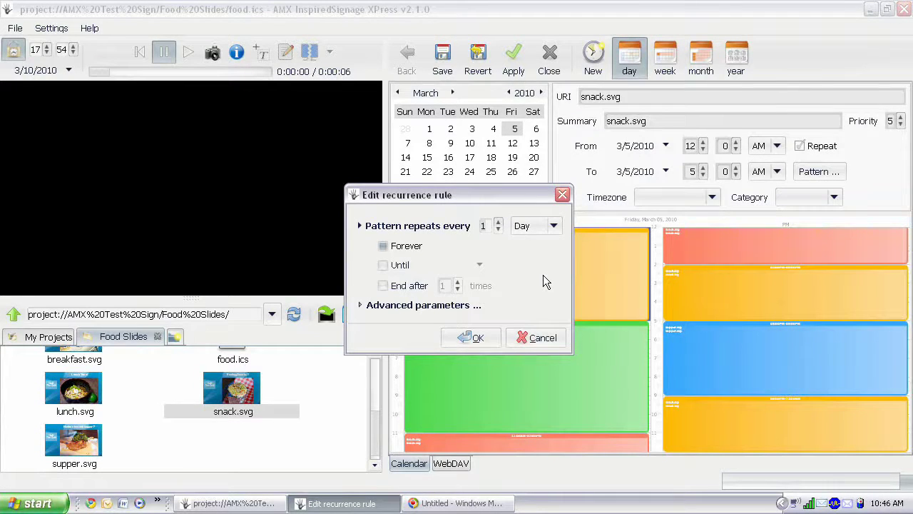
click(472, 337)
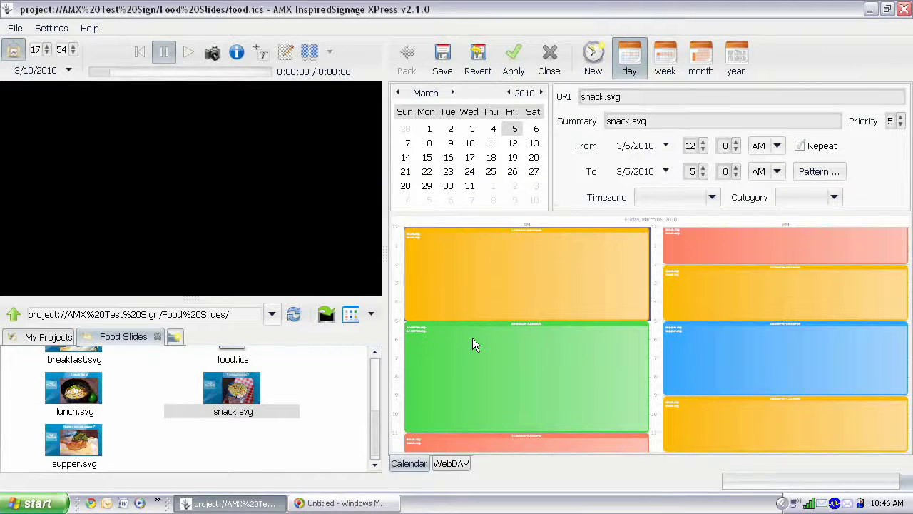
Turn on daily repeating for the breakfast event and apply the schedule changes.
click(472, 339)
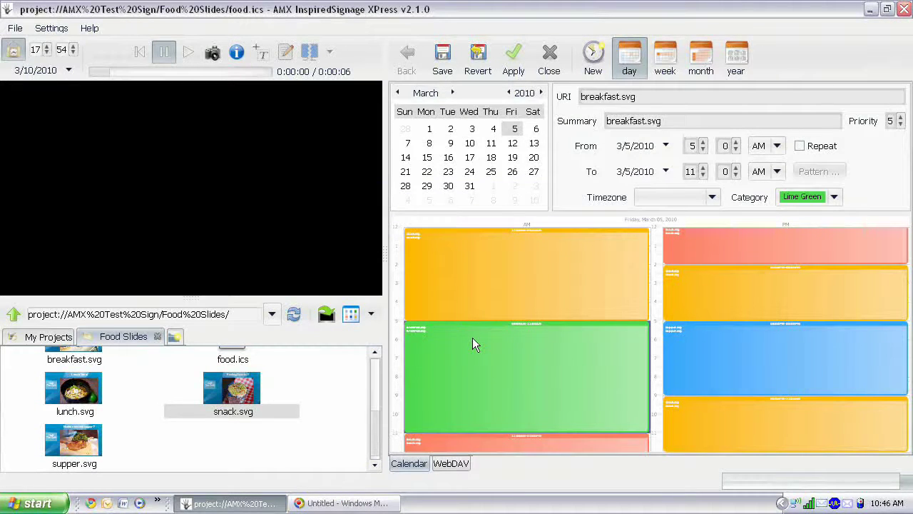
click(819, 148)
click(824, 173)
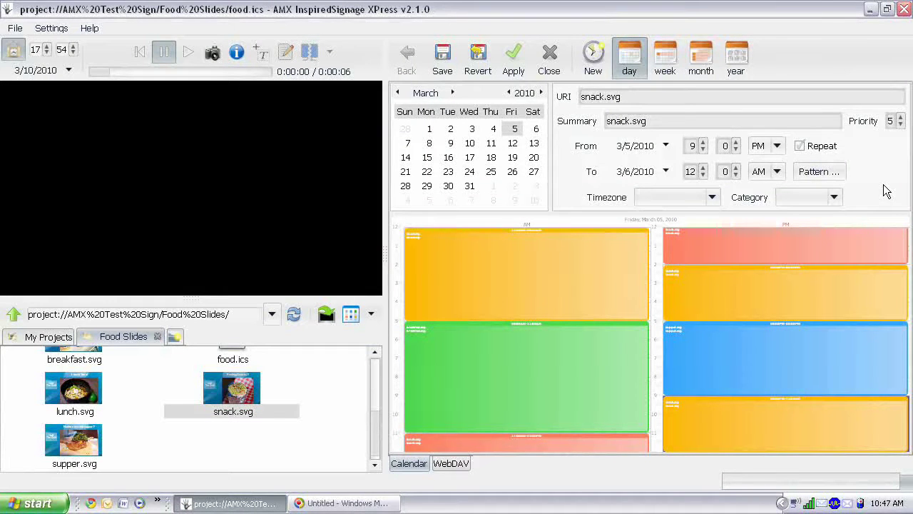
click(519, 68)
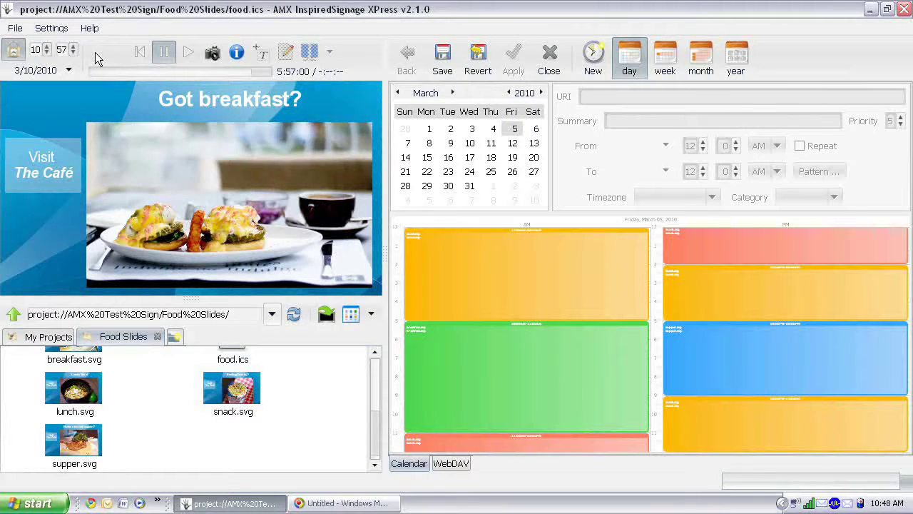
Step the preview time to 12:00, 15:00 and 19:00, then resume playback.
click(46, 47)
click(46, 47)
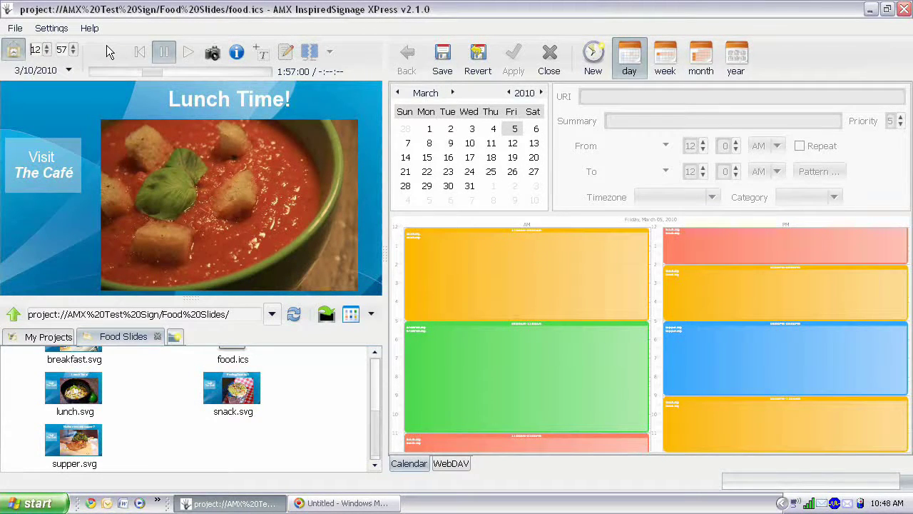
click(46, 48)
click(46, 48)
click(46, 48)
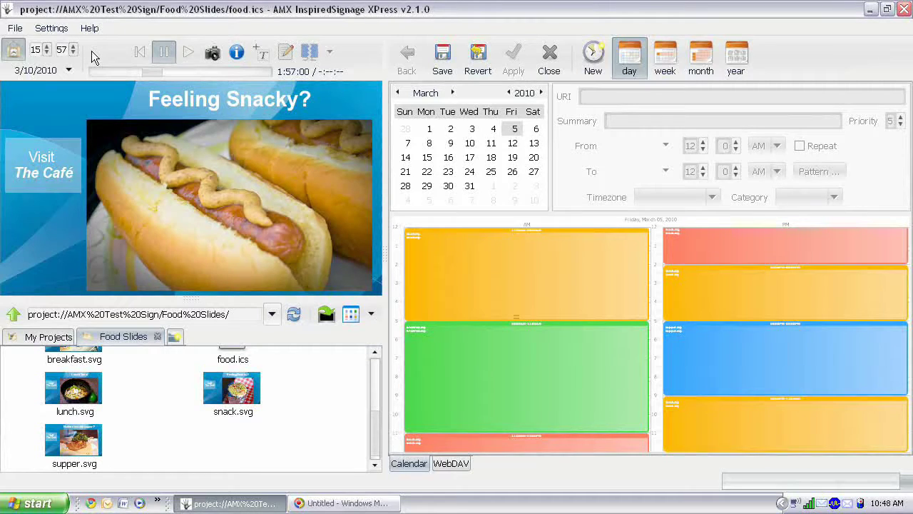
click(44, 47)
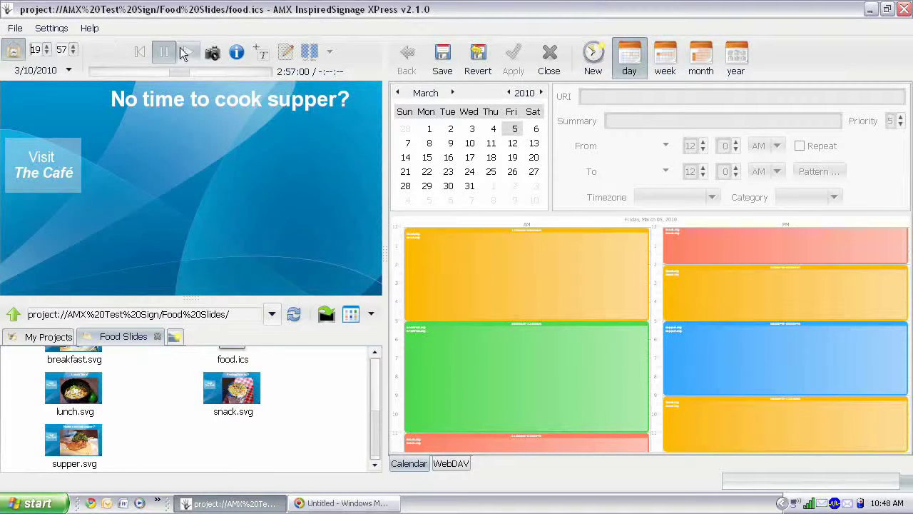
click(162, 54)
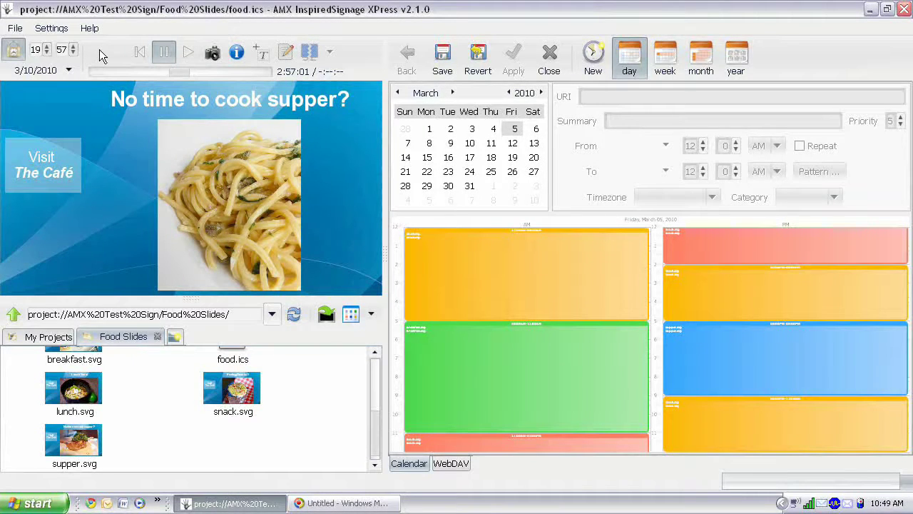
Preview the signage on 3/11/2010 one hour earlier.
click(69, 71)
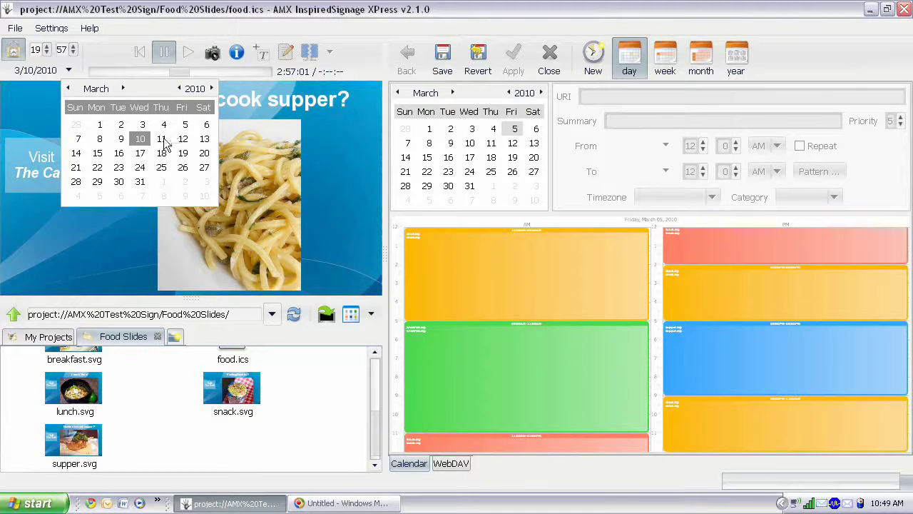
click(162, 140)
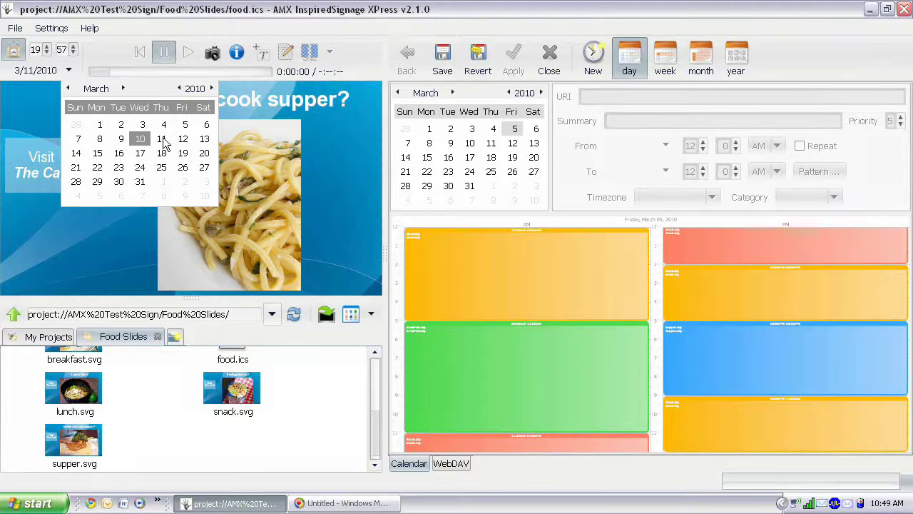
click(46, 53)
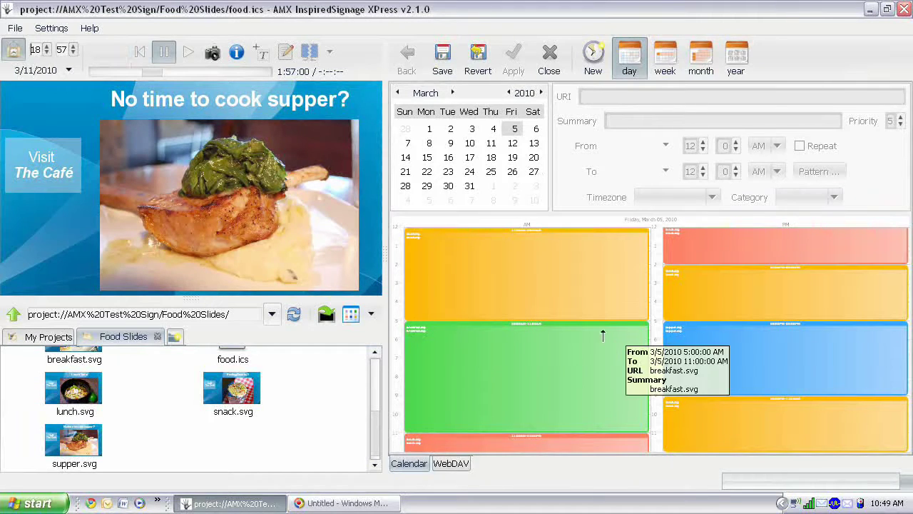
Browse the Month, Week and Year views, ending on the March 15 day schedule.
click(699, 68)
click(667, 63)
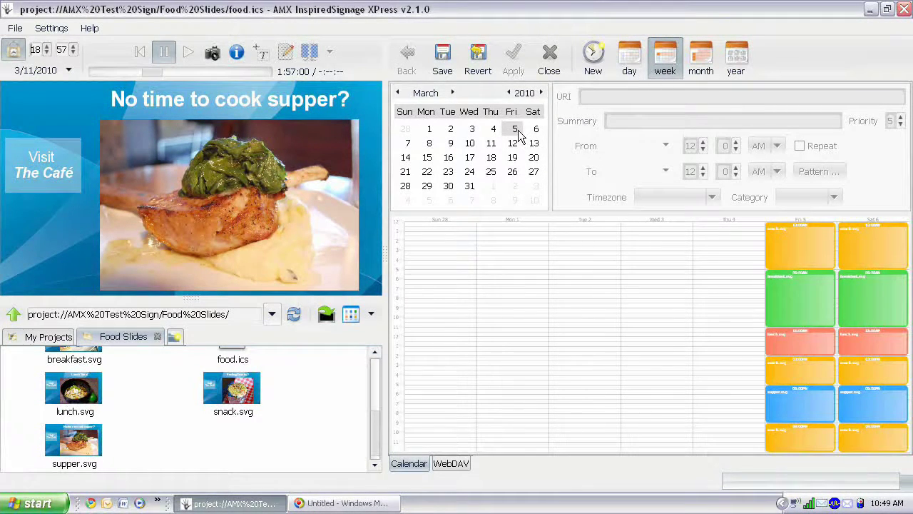
click(429, 145)
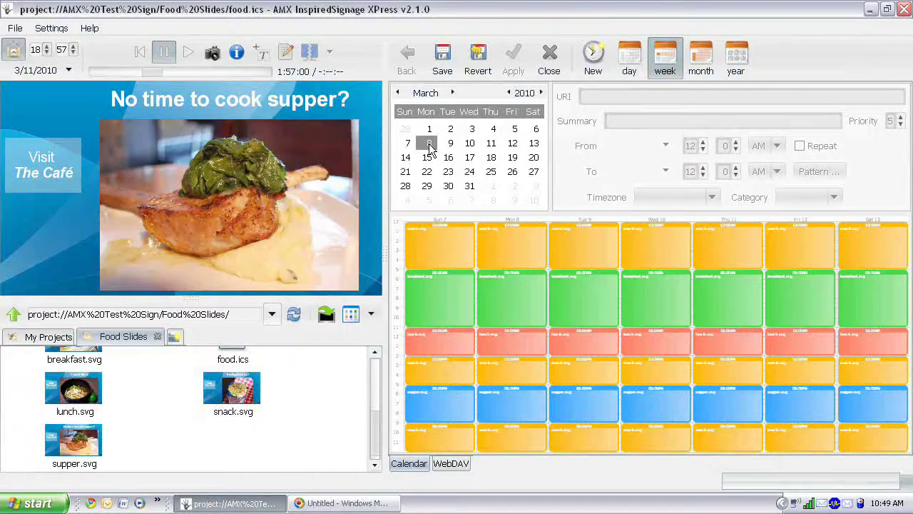
click(428, 159)
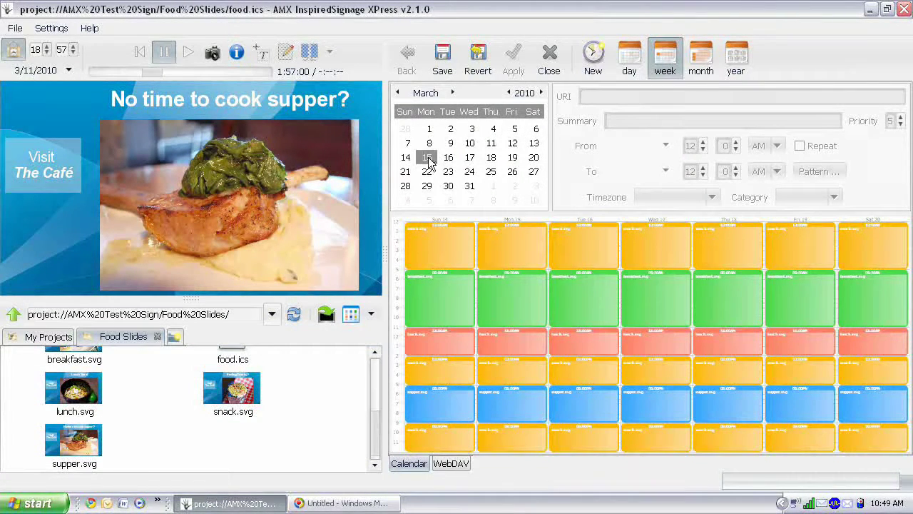
click(736, 59)
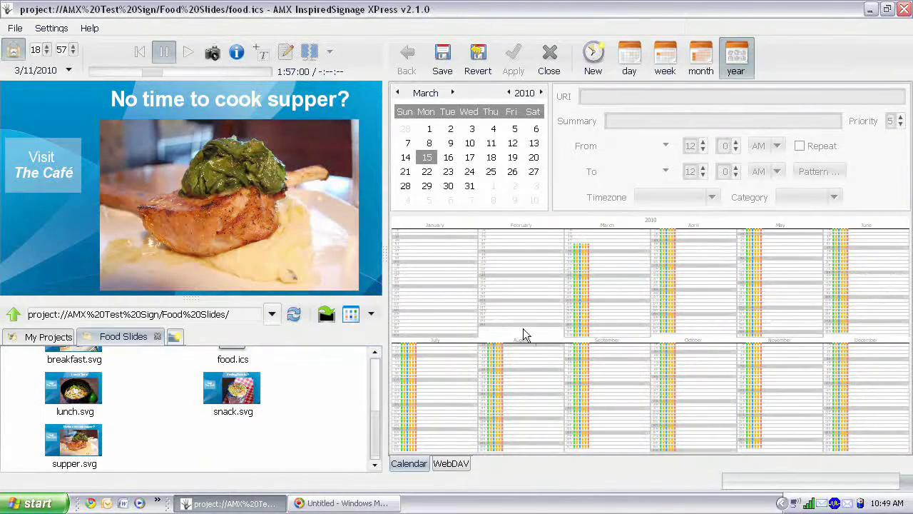
click(642, 55)
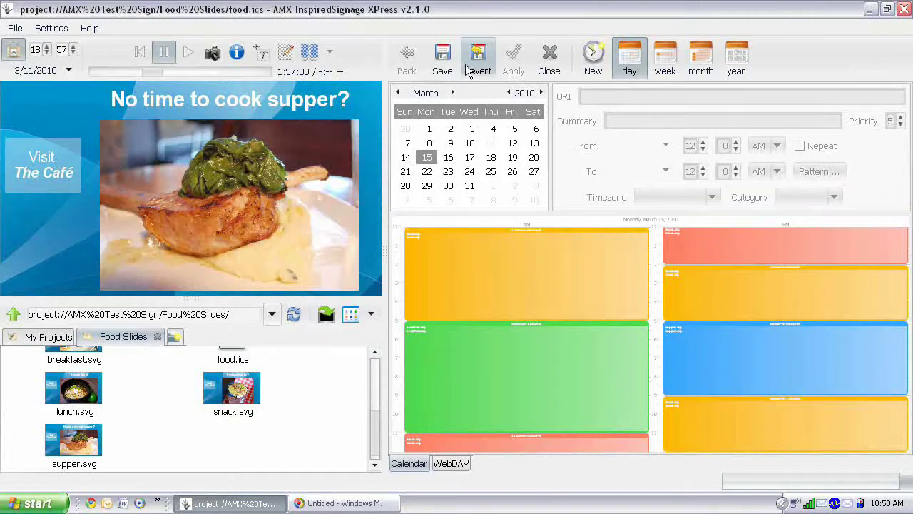
Save the food schedule and return to the AMX Test Sign project folder.
click(444, 58)
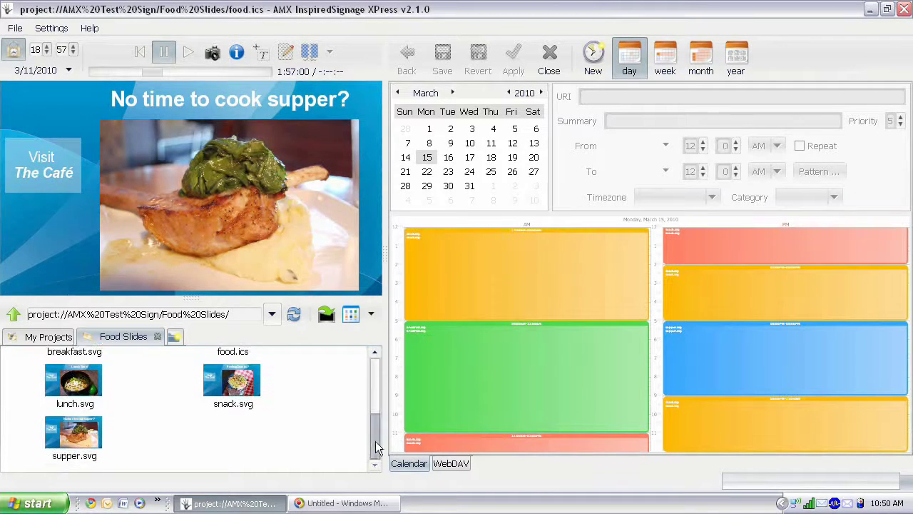
drag(376, 437, 376, 397)
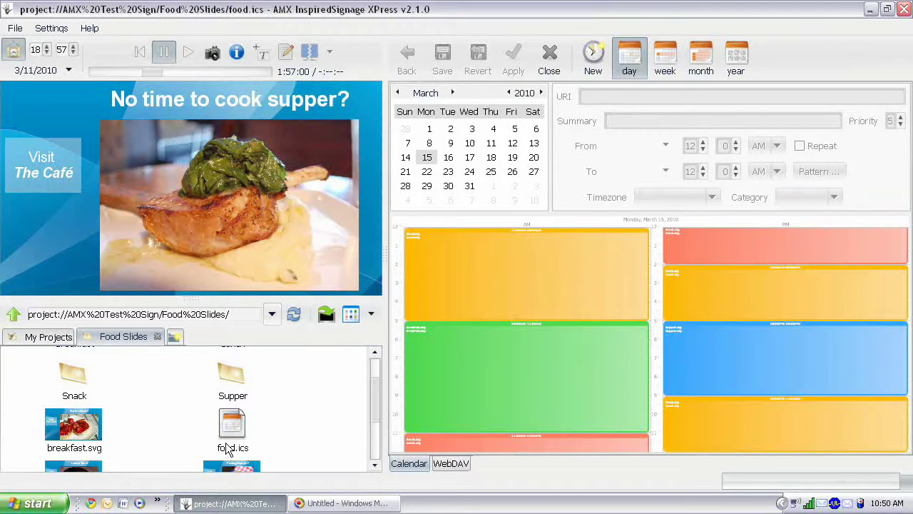
click(11, 313)
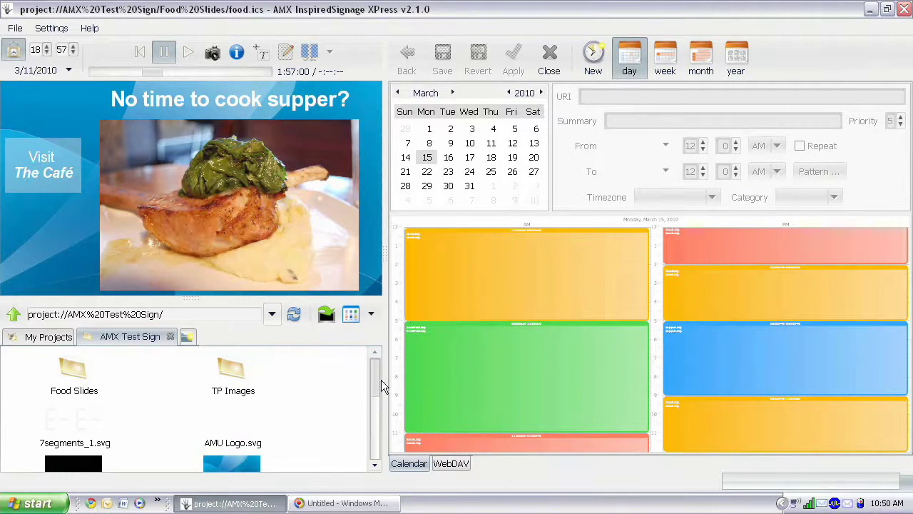
drag(377, 380, 372, 425)
Create a new 16:9 SVG file in the AMX Test Sign project.
right_click(314, 378)
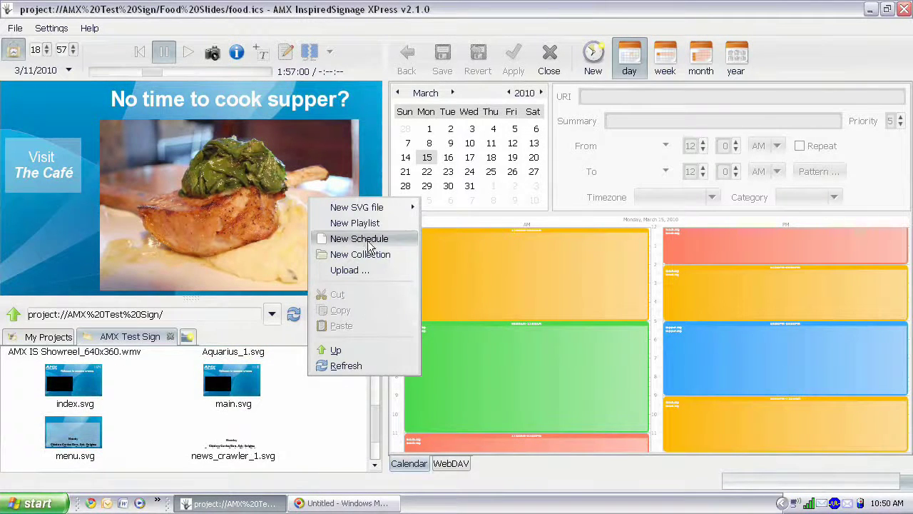
mouse_move(379, 209)
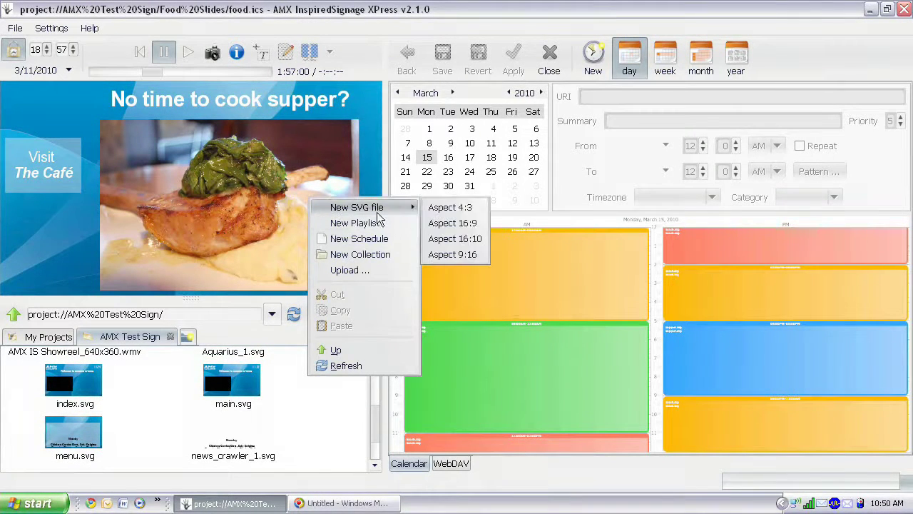
click(453, 224)
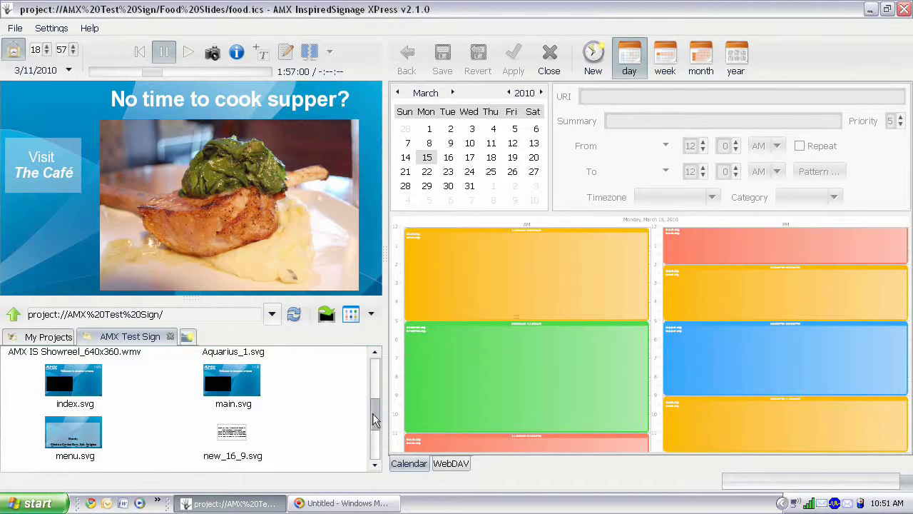
scroll(375, 419, down, 1)
Rename new_16_9.svg to food.svg.
right_click(224, 411)
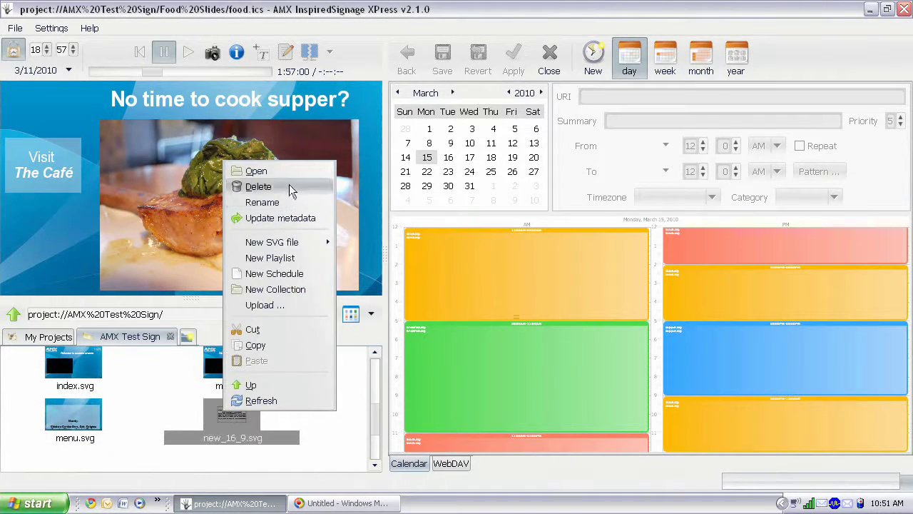
click(282, 204)
key(shift+Right)
key(shift+Right)
key(shift+Right)
key(shift+Right)
key(shift+Right)
key(shift+Right)
key(shift+Right)
key(shift+Right)
text(food)
key(Return)
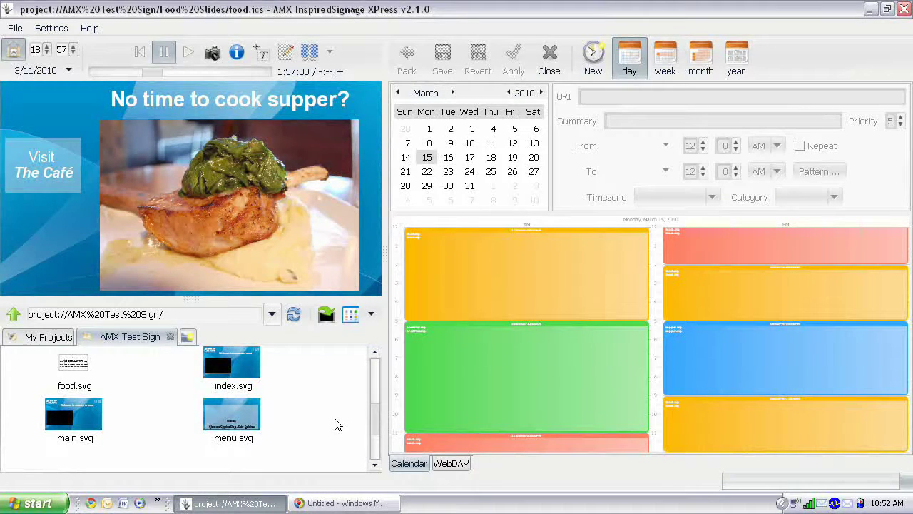
Open food.svg and delete its placeholder text box.
double_click(69, 372)
click(171, 191)
right_click(146, 191)
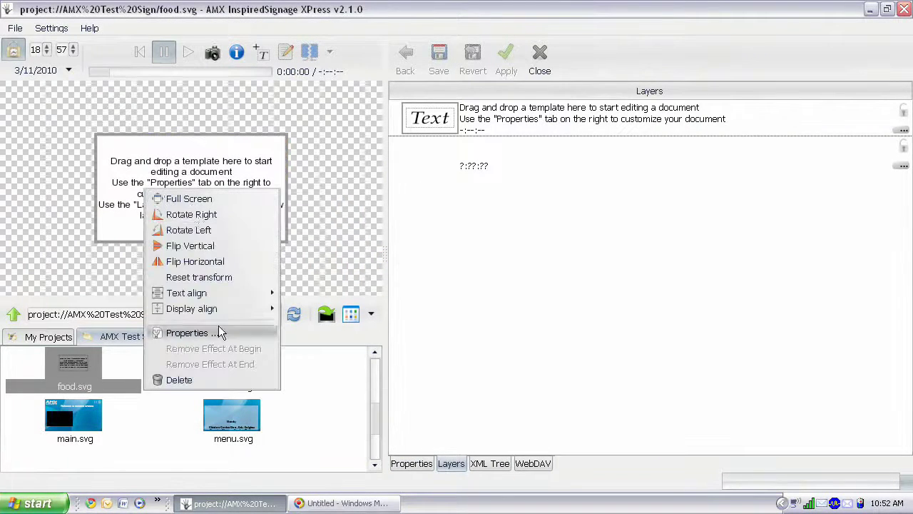
click(199, 384)
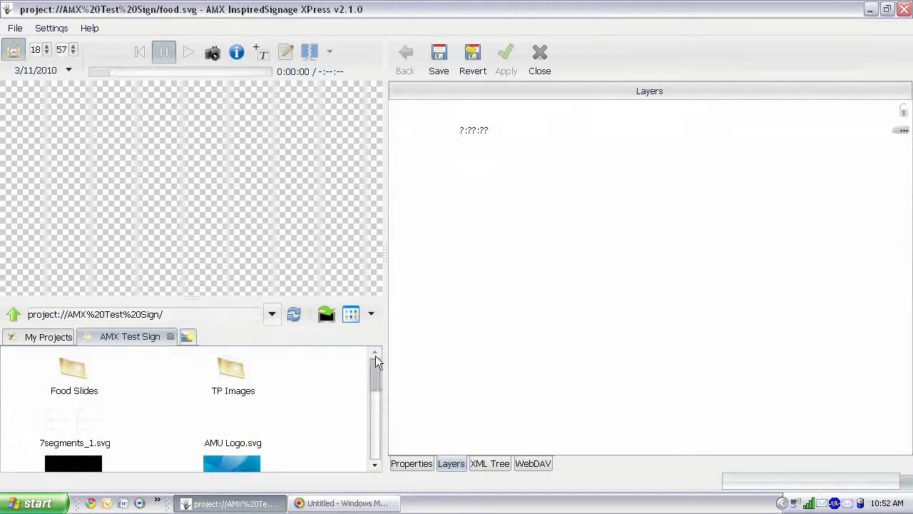
Place food.ics from the Food Slides folder onto the food.svg canvas.
double_click(69, 366)
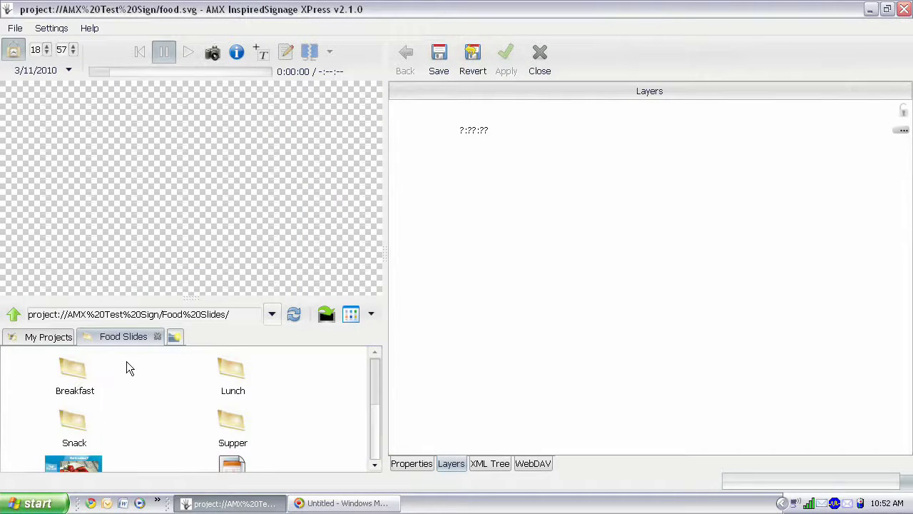
drag(371, 388, 371, 421)
drag(230, 376, 104, 128)
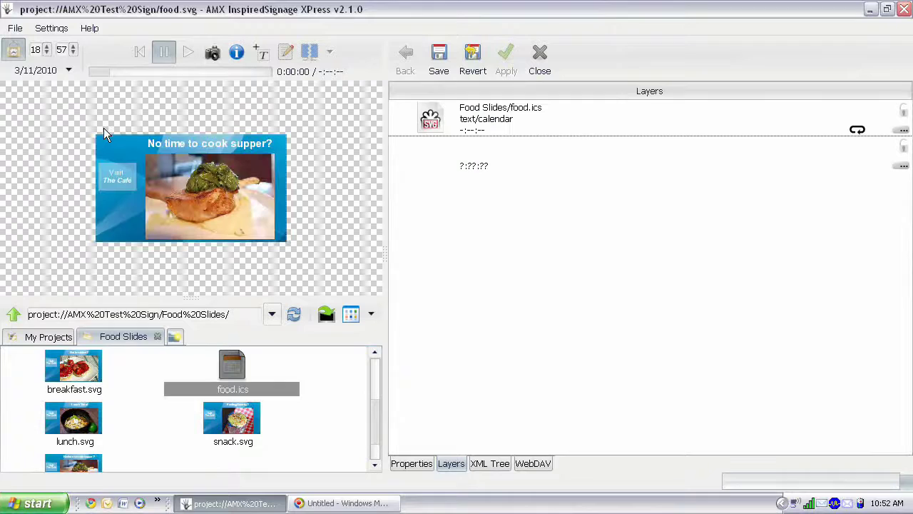
Make the food.ics schedule Full Screen on the canvas, deselect it, and save food.svg.
right_click(121, 183)
click(134, 190)
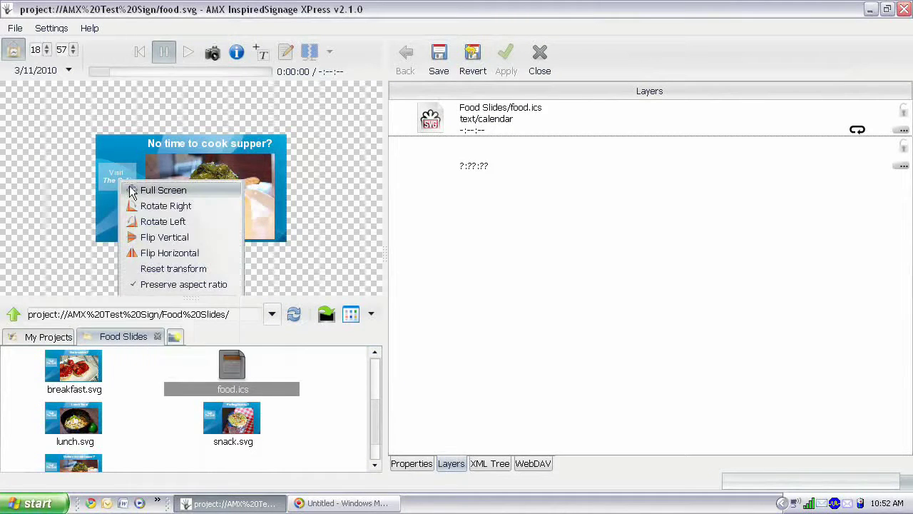
click(34, 49)
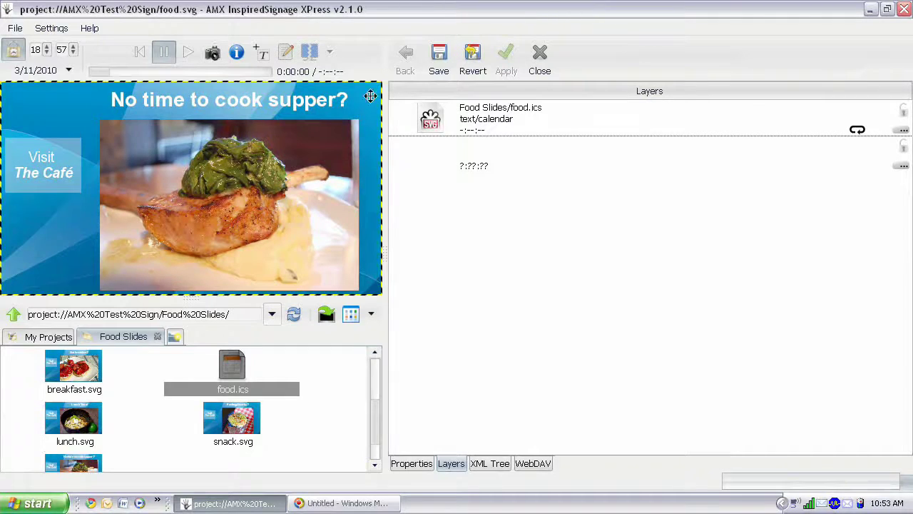
click(439, 71)
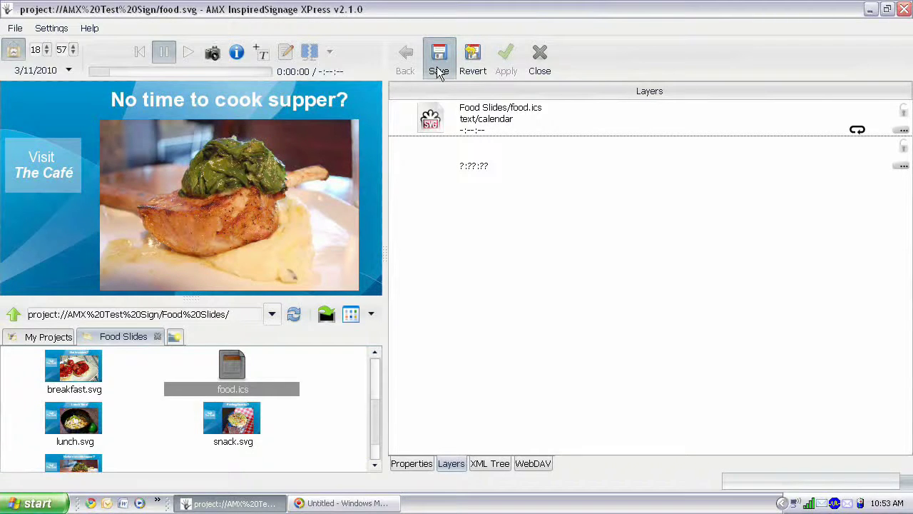